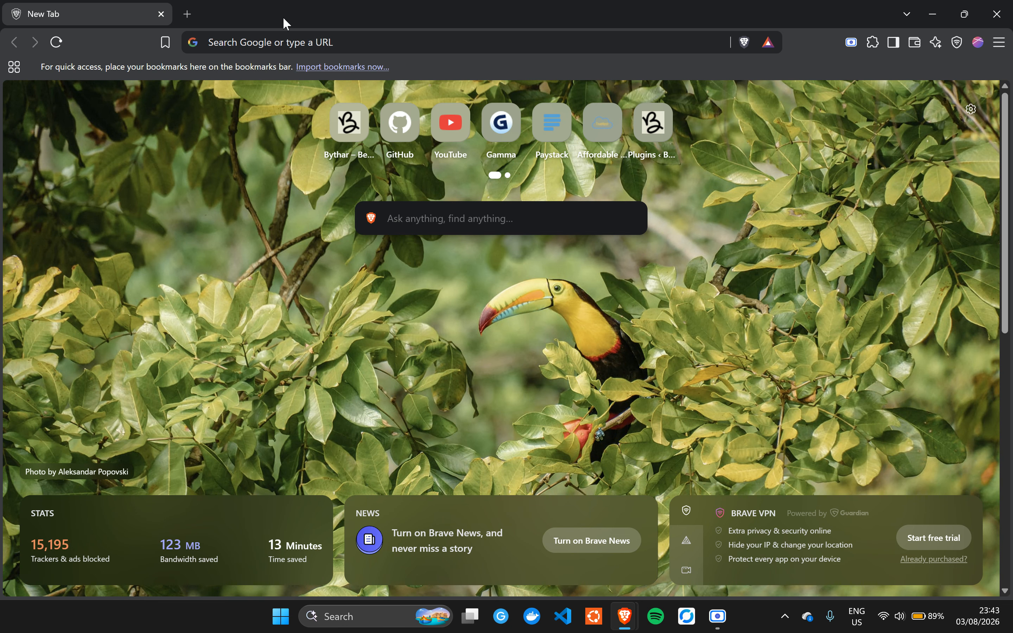
- Search Google for 'mysql download'
click(366, 43)
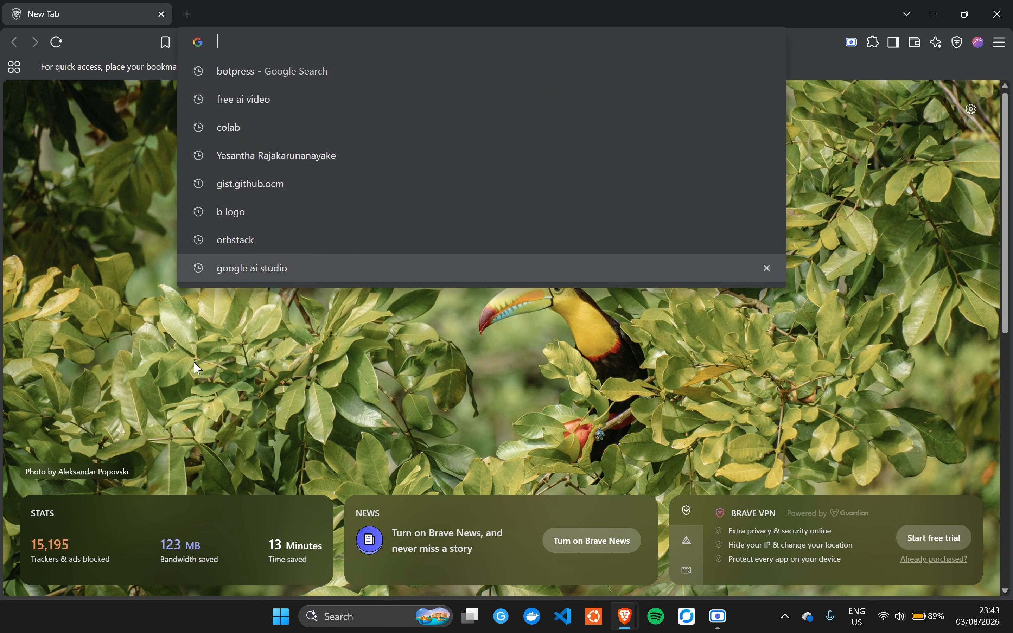
text(ald)
key(Escape)
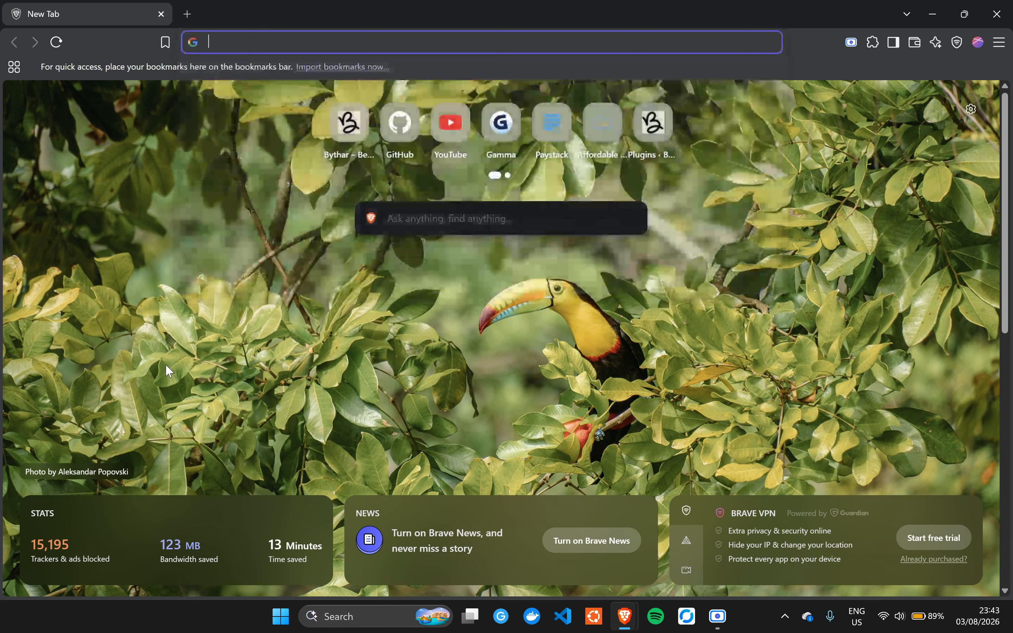
text(mys)
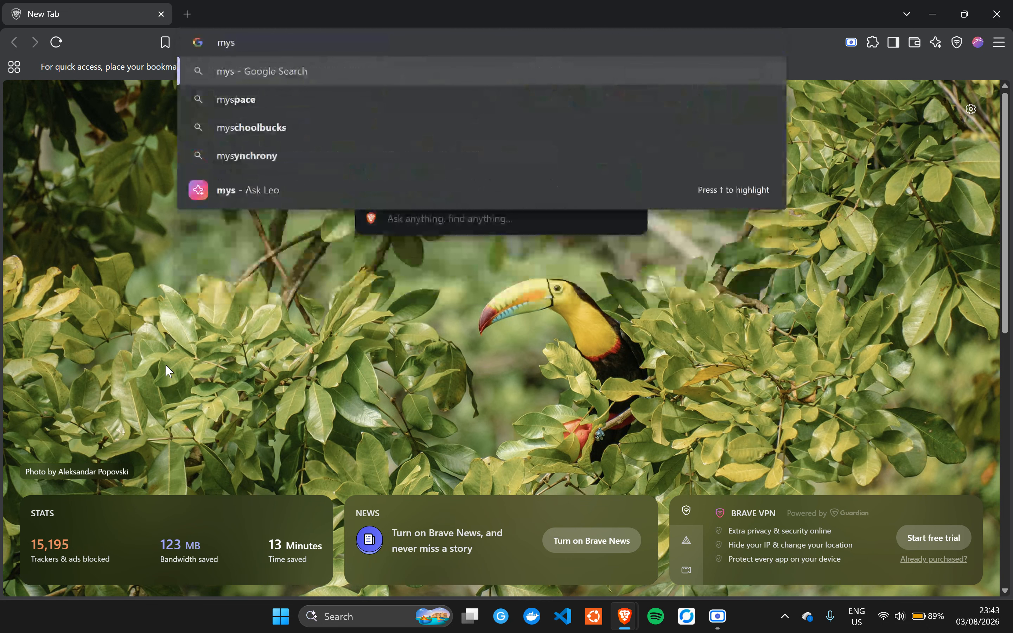
text(ql )
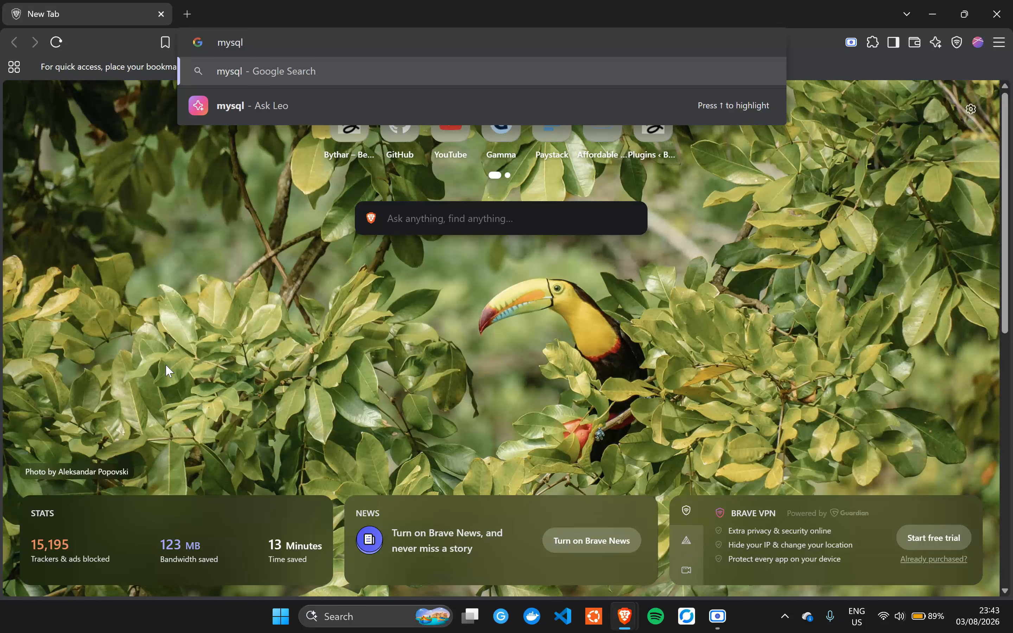
text(download)
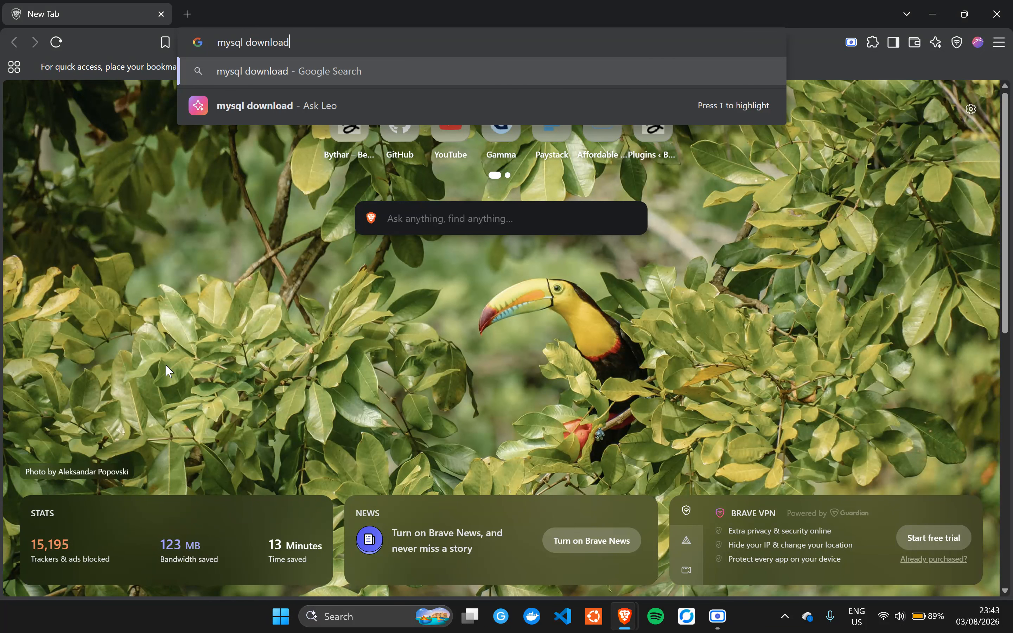
key(Return)
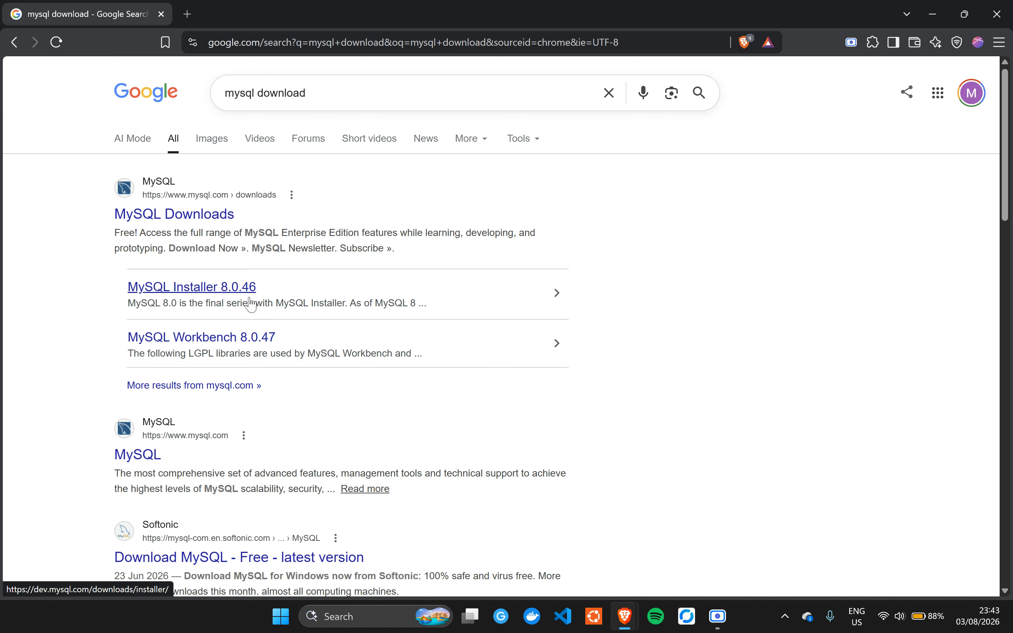
click(215, 224)
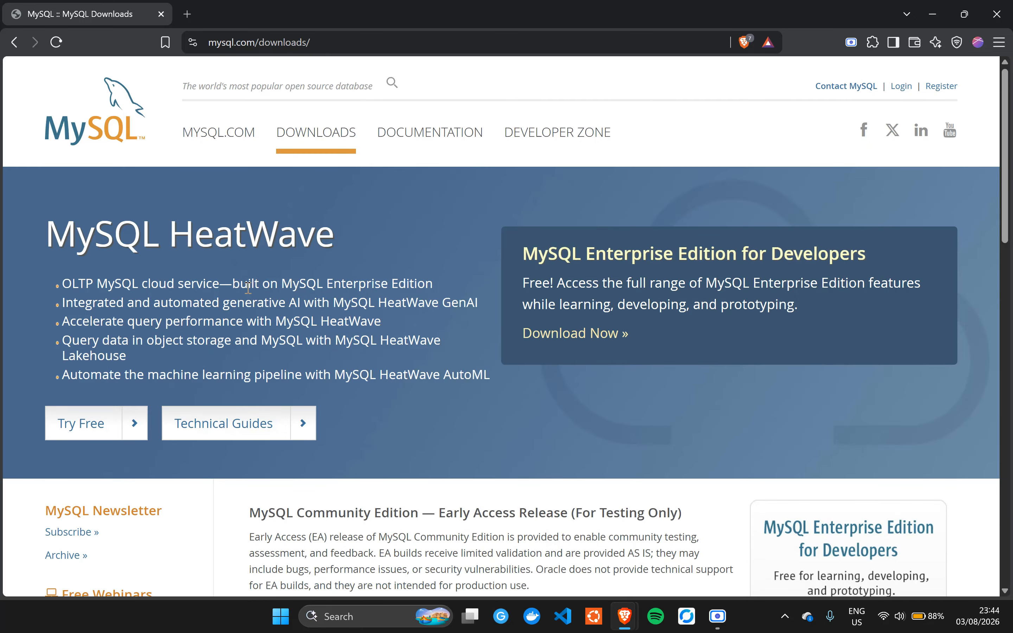
scroll(346, 305, down, 5)
scroll(346, 309, down, 5)
scroll(345, 309, up, 10)
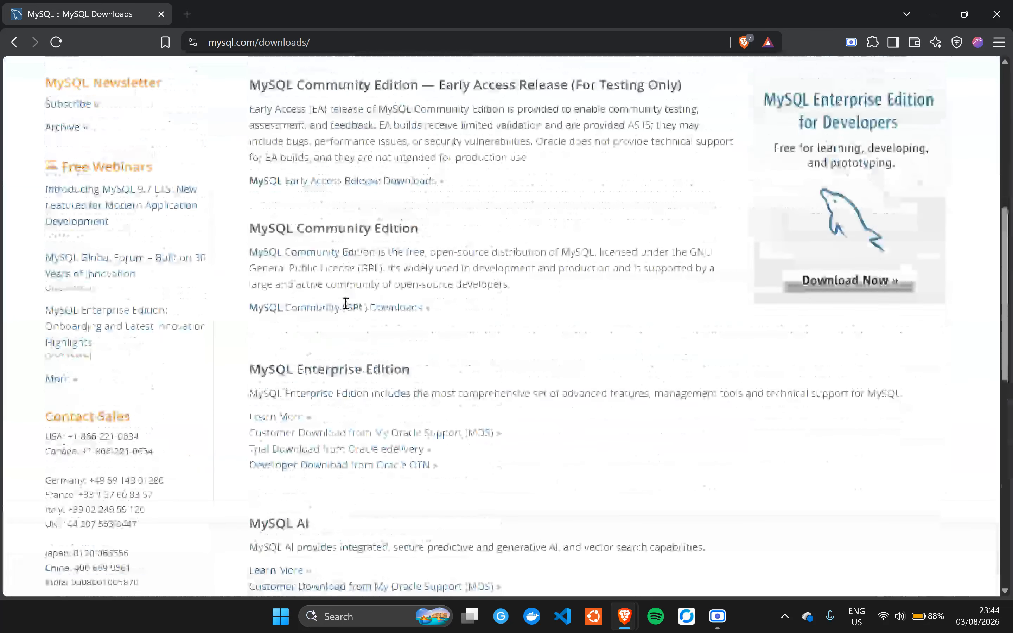
scroll(346, 332, down, 4)
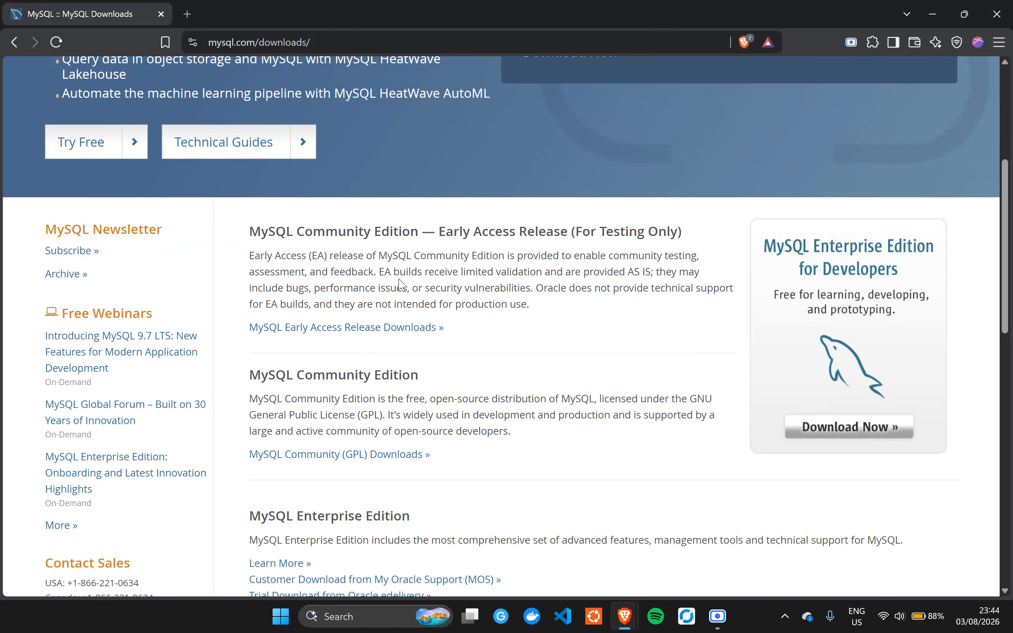
scroll(648, 294, up, 5)
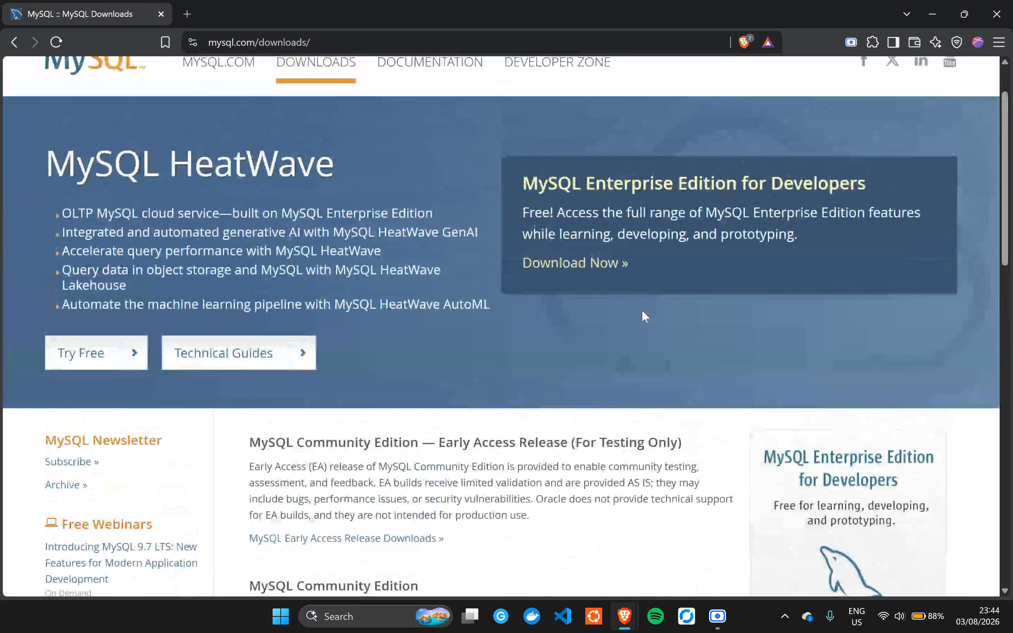
scroll(293, 242, up, 2)
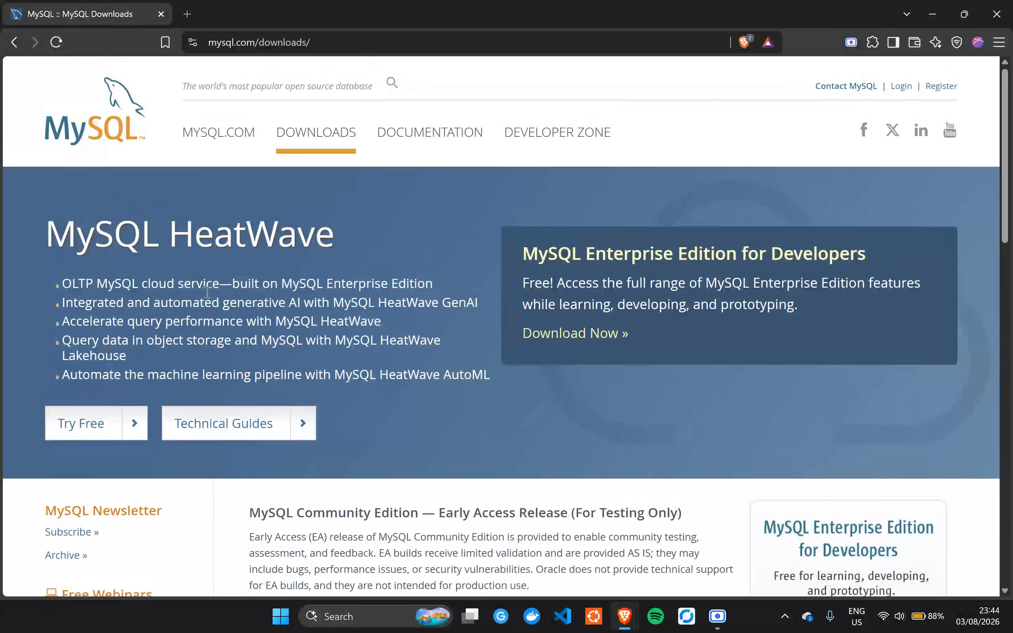
scroll(200, 295, down, 5)
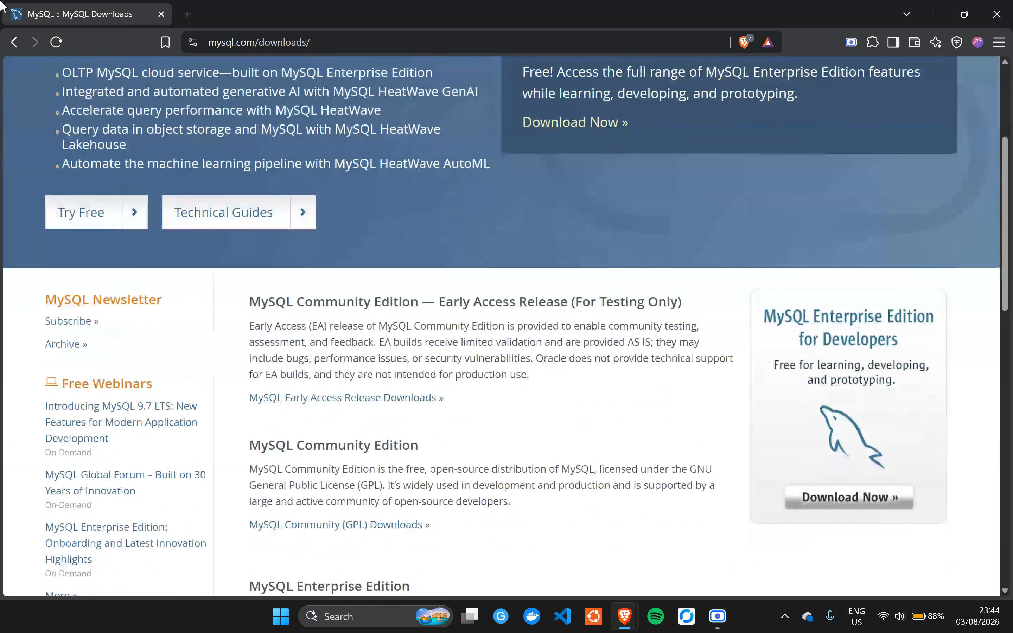
- Narrow the Google search to 'mysql community download' using the suggestion list
click(14, 41)
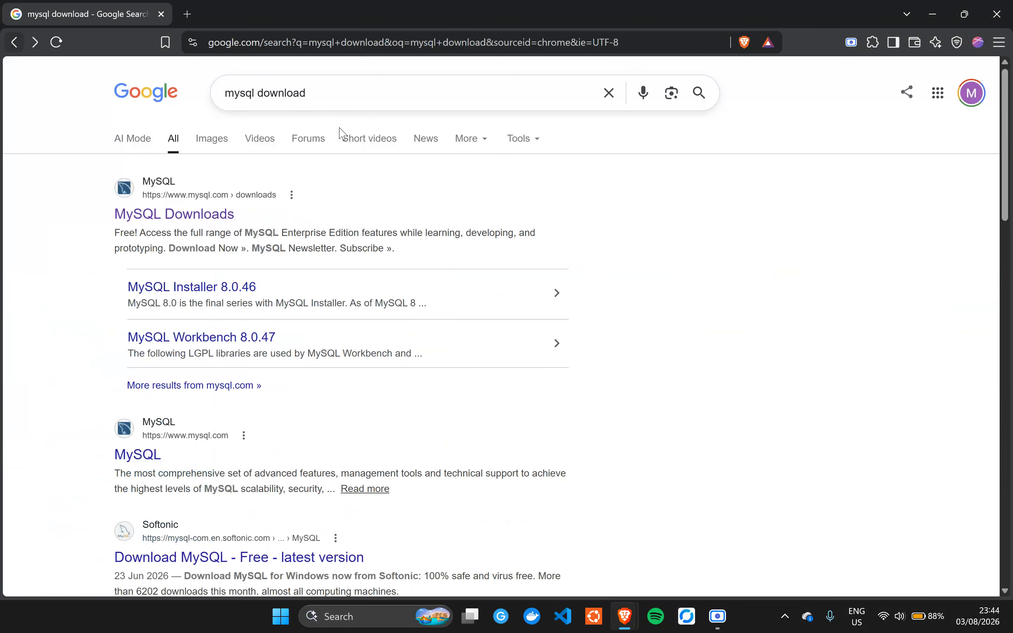
click(322, 91)
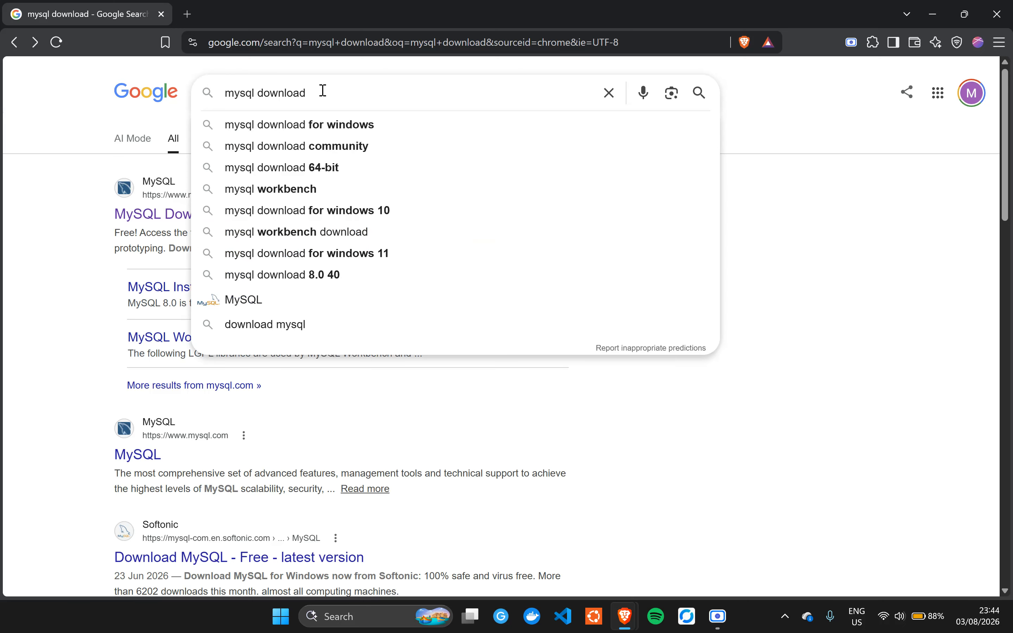
key(BackSpace)
key(BackSpace)
key(BackSpace)
key(BackSpace)
key(BackSpace)
key(BackSpace)
key(BackSpace)
key(BackSpace)
text(comm)
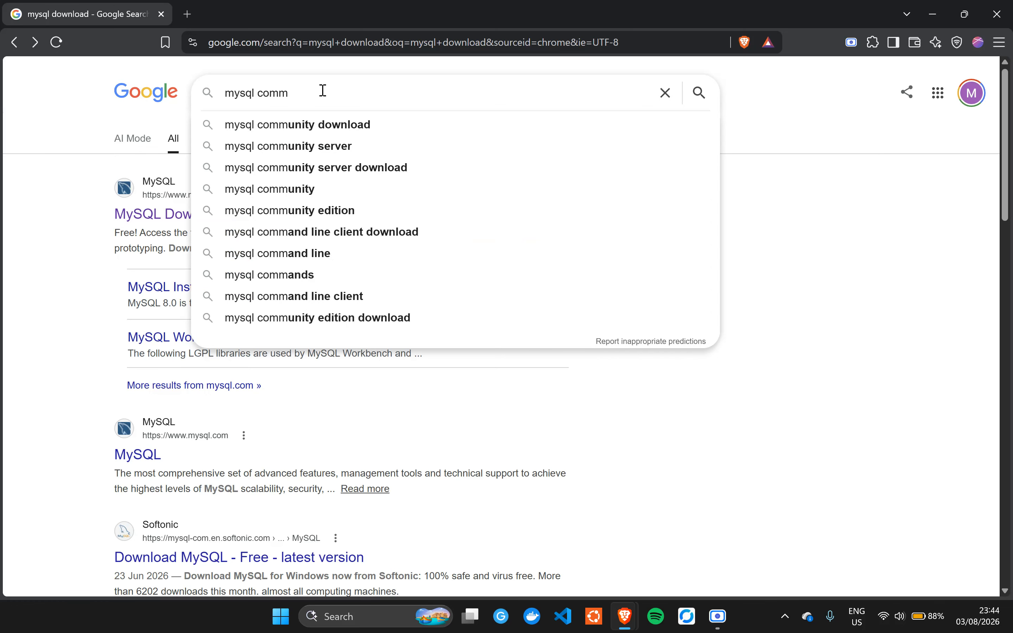
click(331, 126)
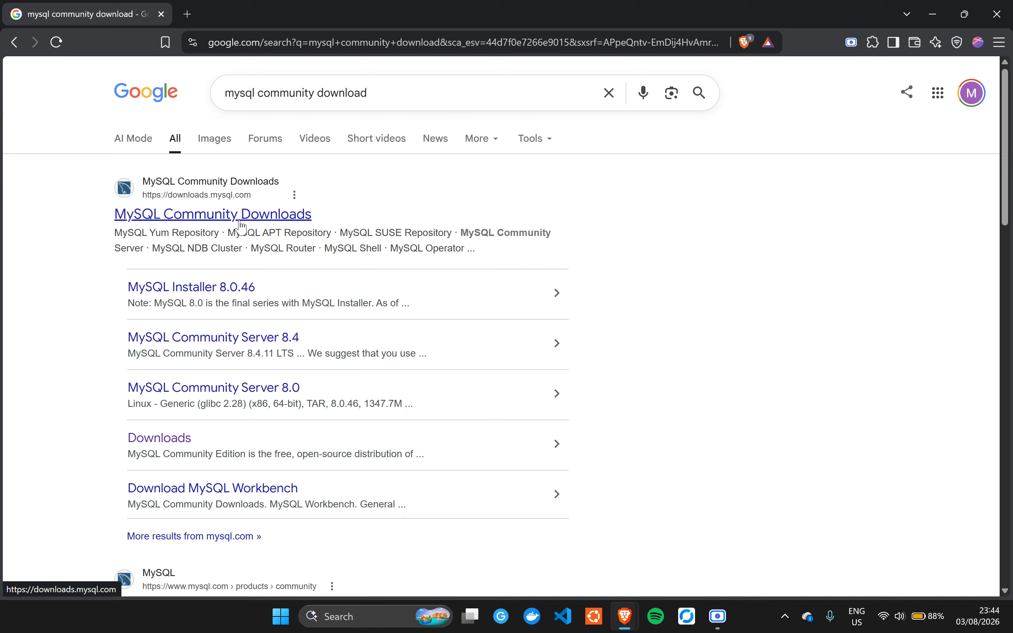
- Go from MySQL Community Downloads to the MySQL Installer for Windows 8.0.46 page
click(259, 215)
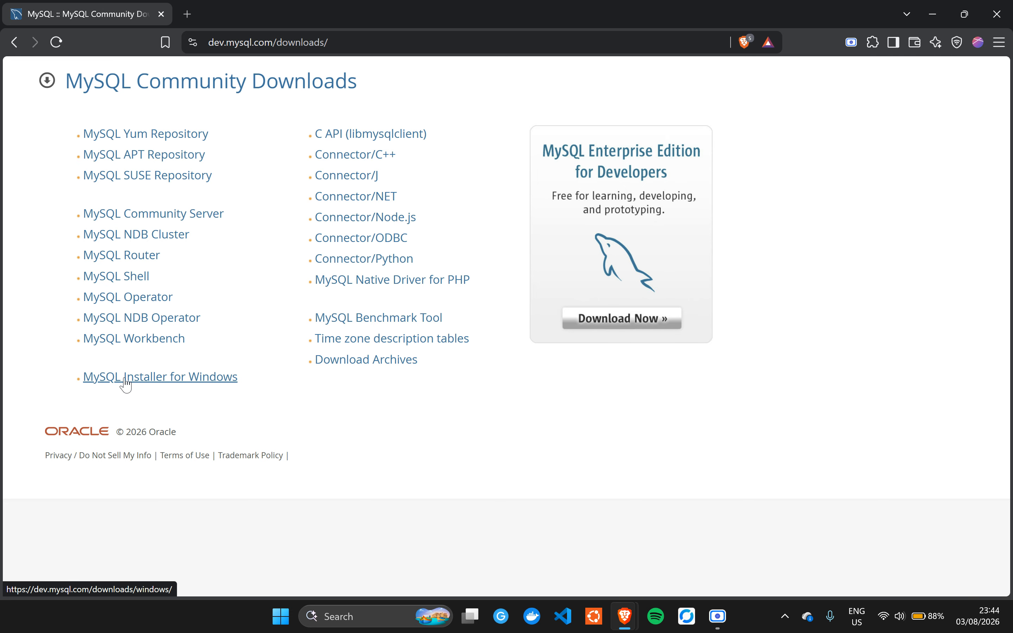
click(140, 385)
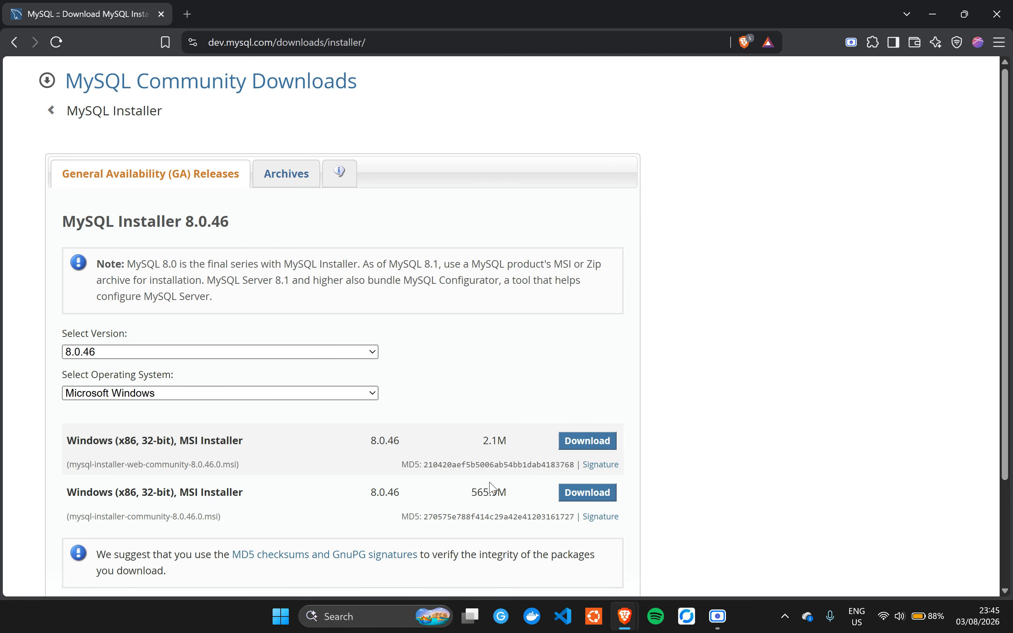
- Download the full 565.9M MSI installer, choosing 'No thanks, just start my download.'
scroll(400, 488, down, 3)
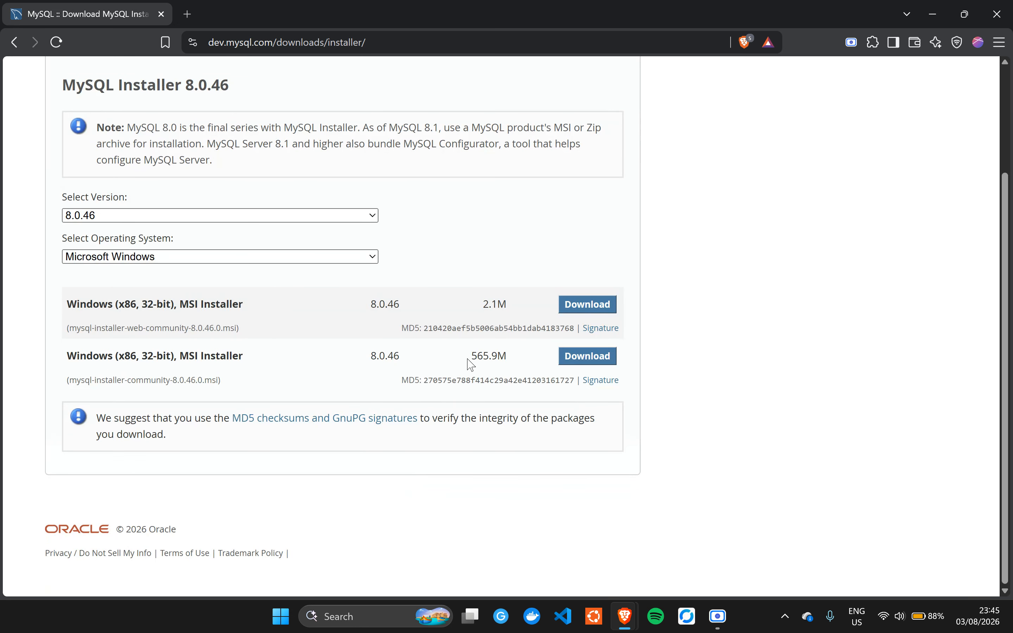
double_click(477, 355)
drag(462, 308, 505, 301)
click(515, 353)
click(592, 359)
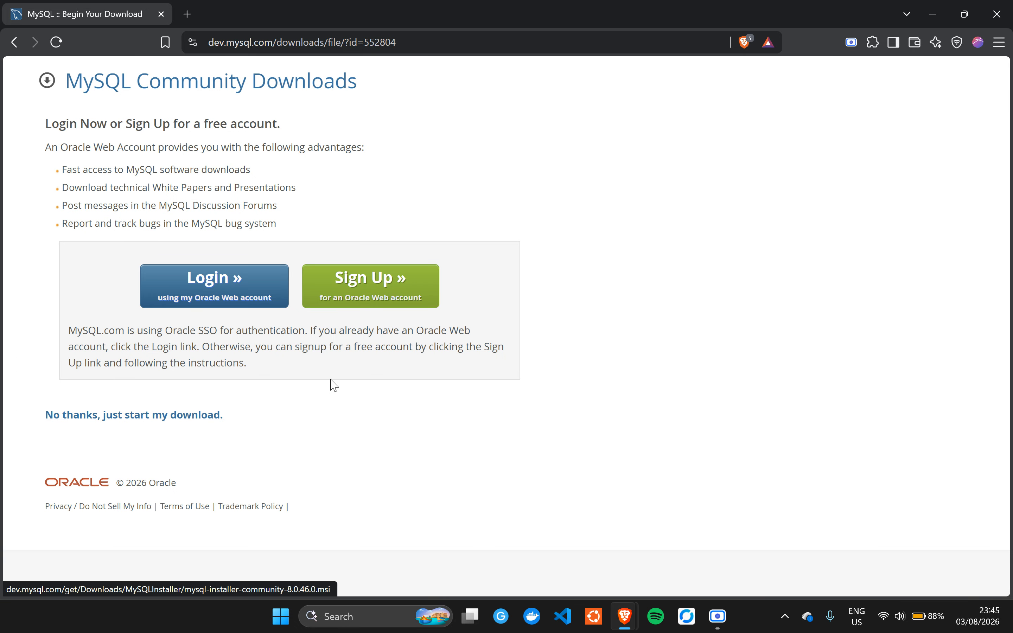
click(138, 415)
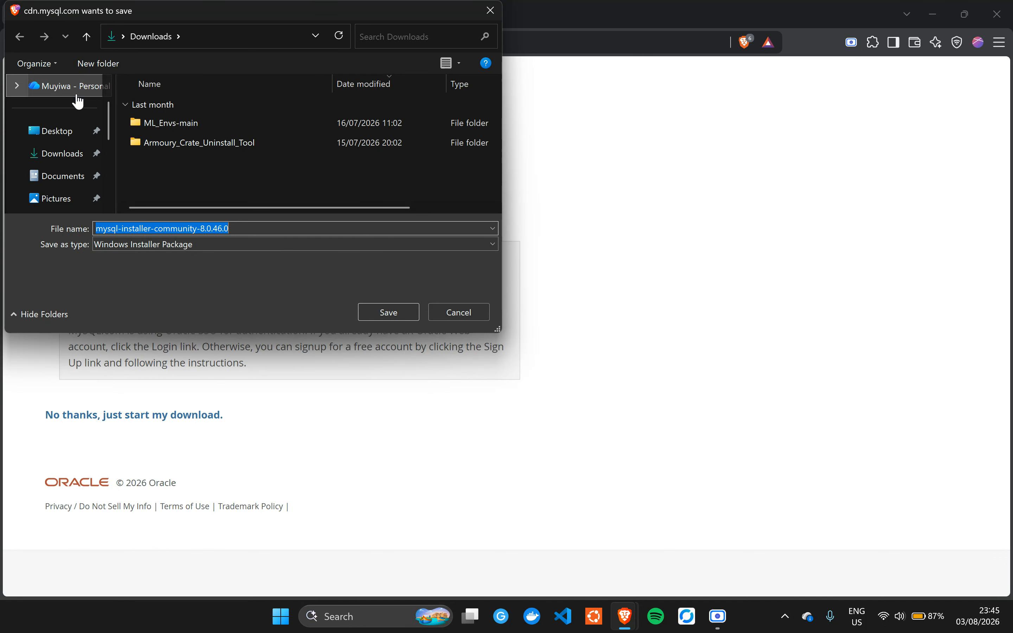
- Save mysql-installer-community-8.0.46.0 into the Downloads folder
click(389, 312)
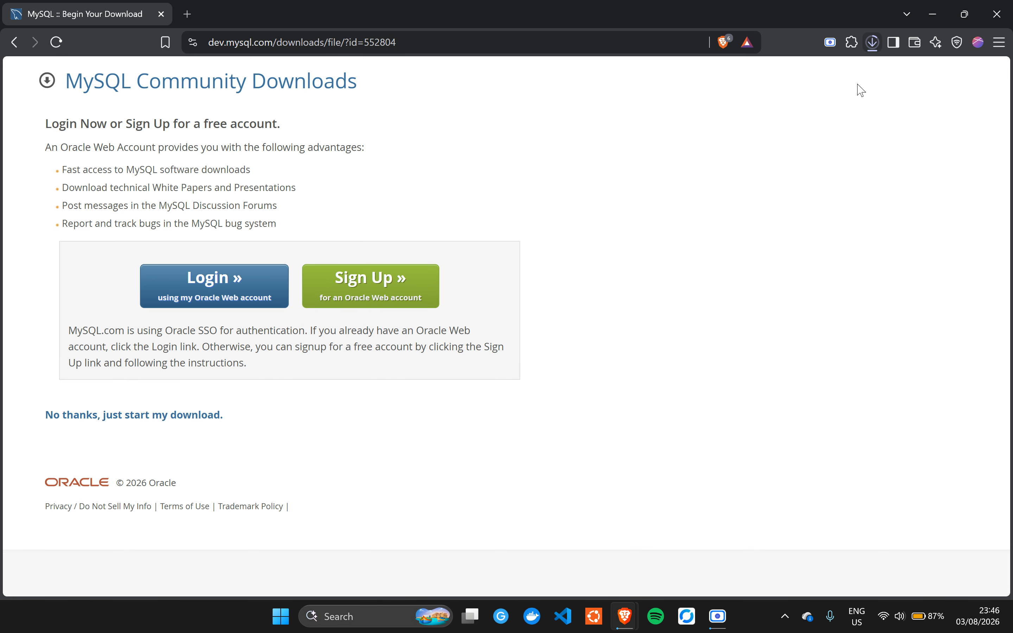
click(717, 616)
click(720, 549)
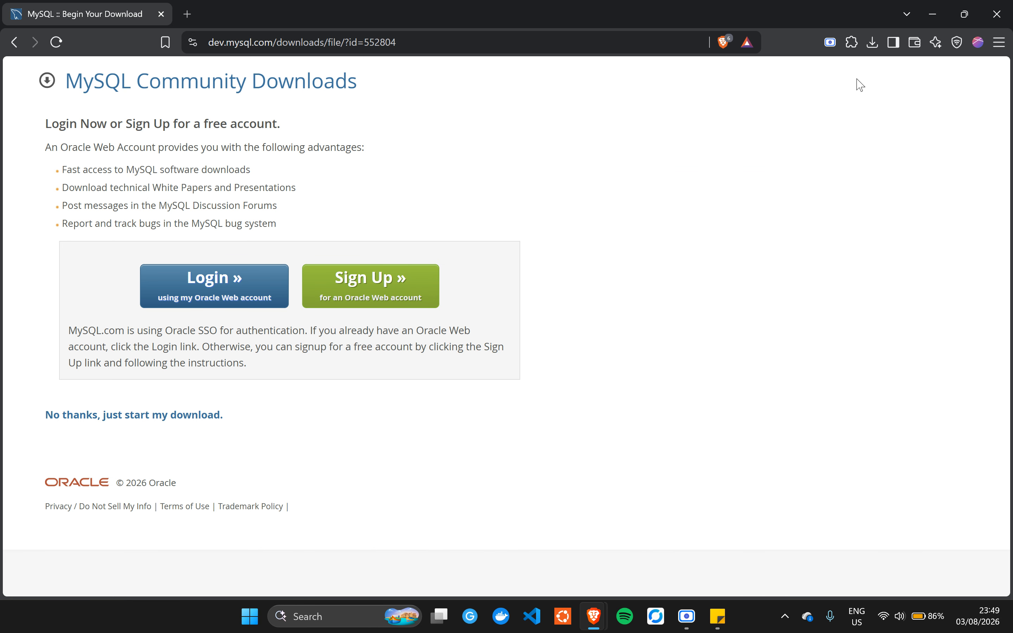
- Show the downloaded mysql-installer file in its Downloads folder from Brave's download list
click(876, 46)
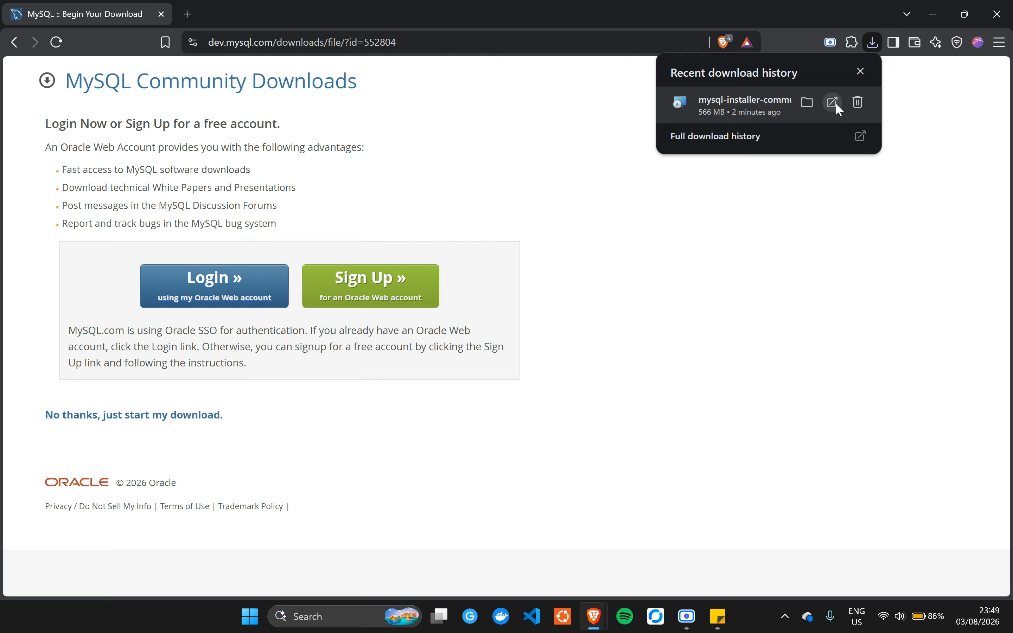
click(806, 102)
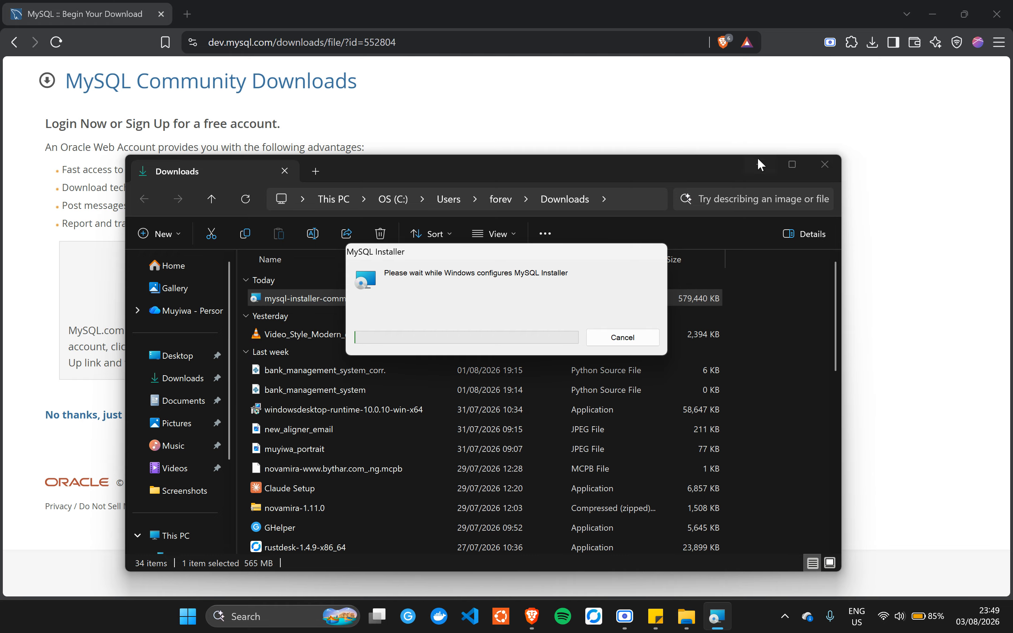
- Minimize File Explorer while MySQL Installer loads its Choosing a Setup Type page
click(759, 164)
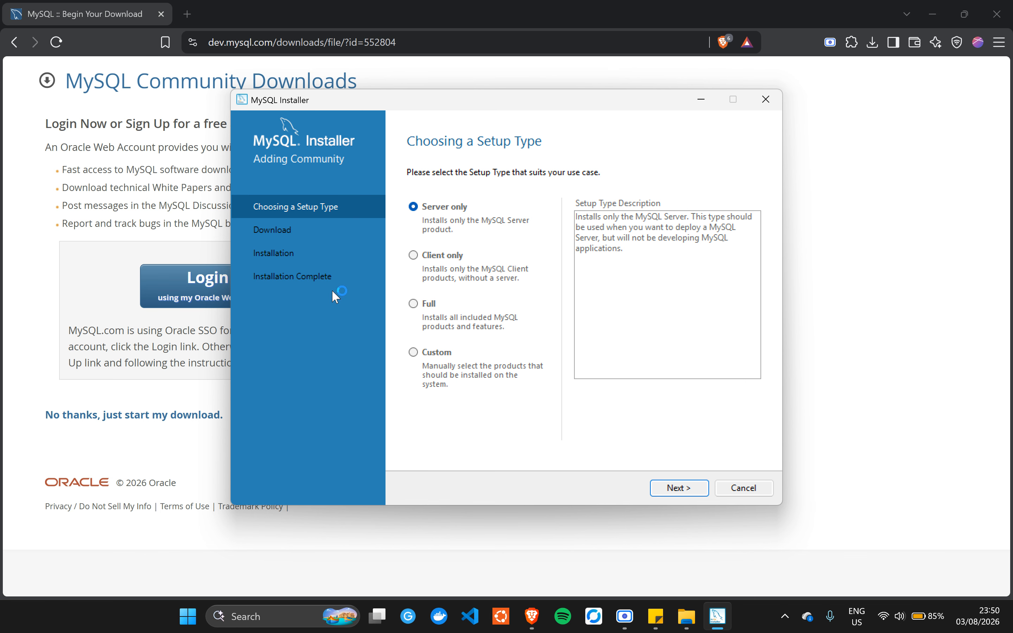
- Pick the Full setup type and continue to the six products ready to install
drag(516, 105, 463, 107)
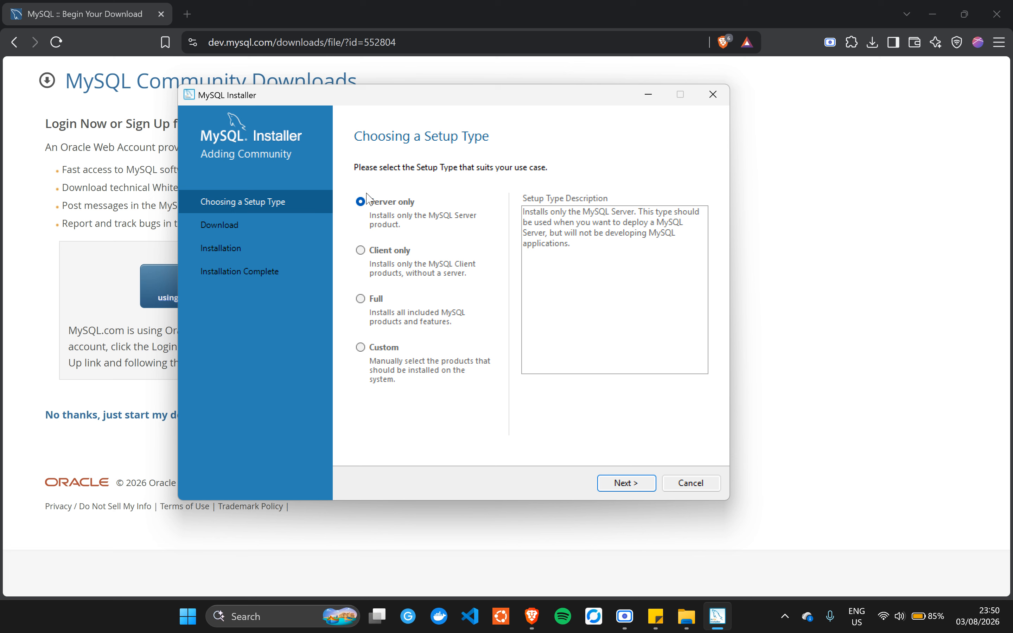
click(363, 310)
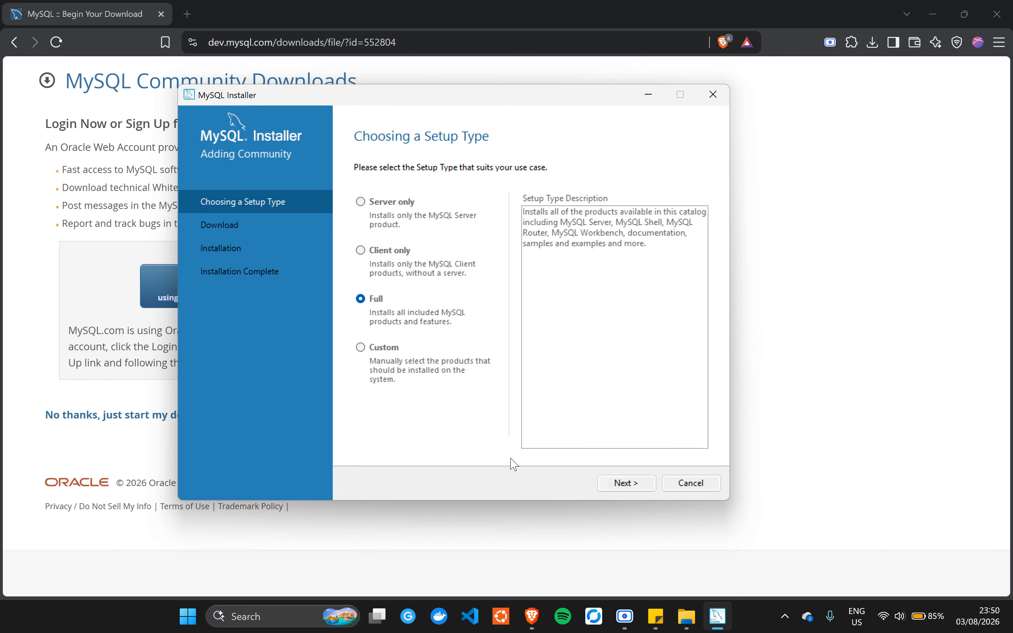
click(635, 488)
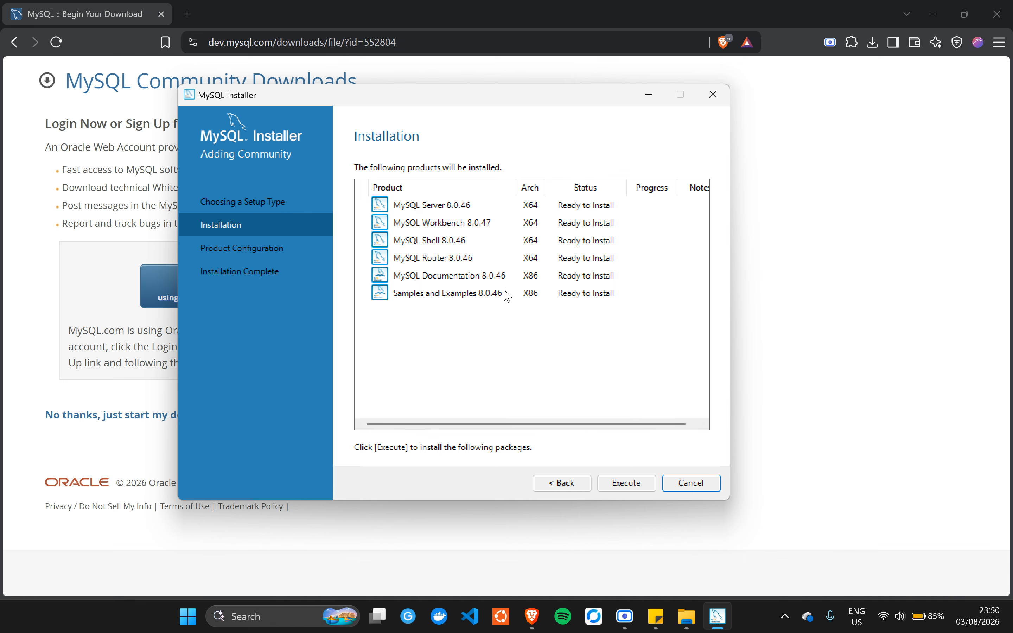
- Execute the install of all six products until Complete, then continue to Product Configuration
click(624, 484)
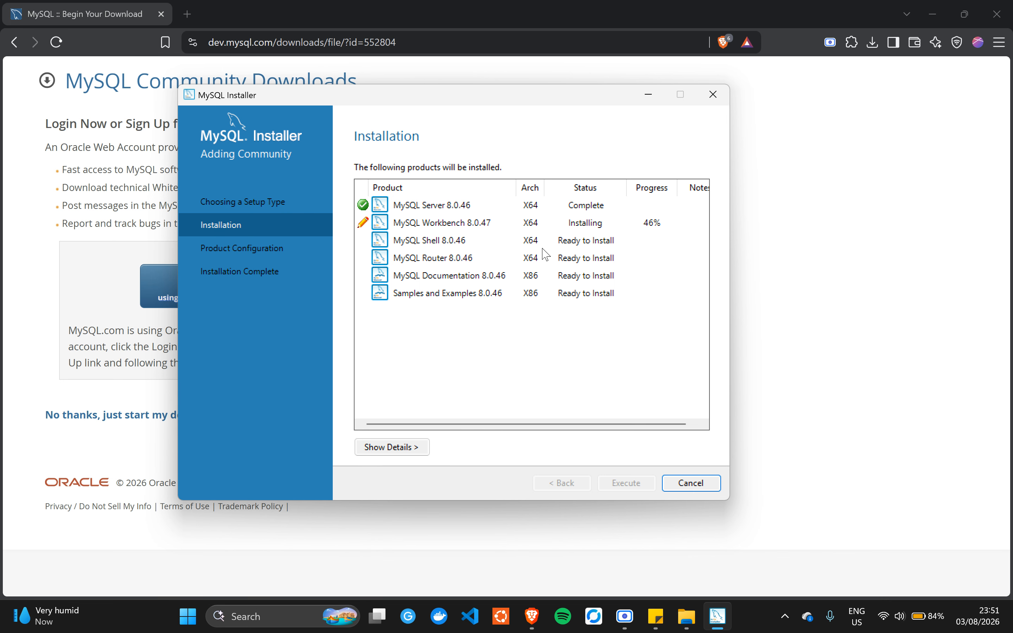
click(625, 615)
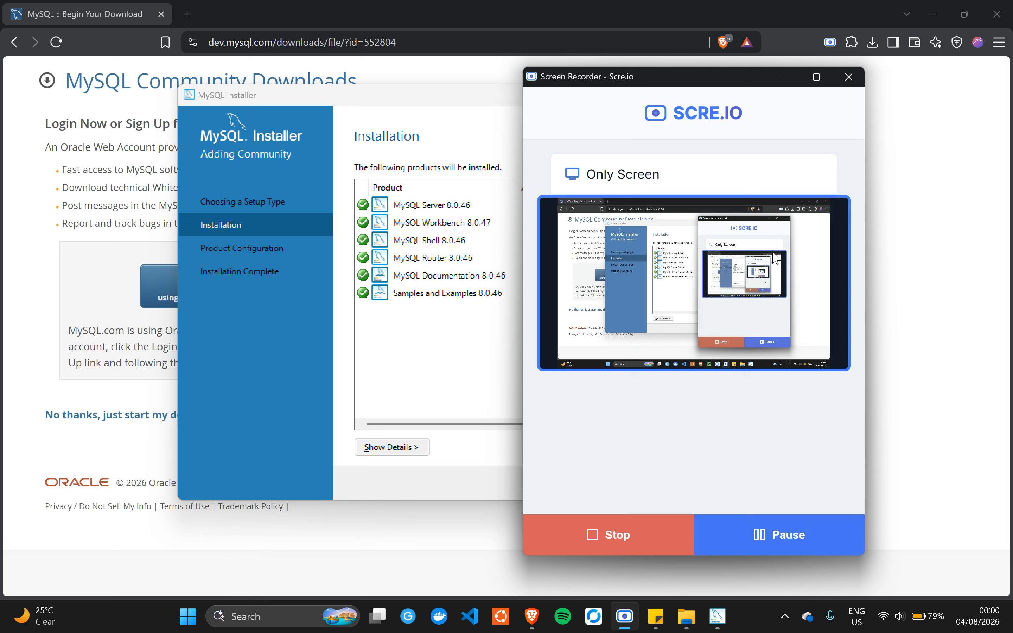
click(784, 75)
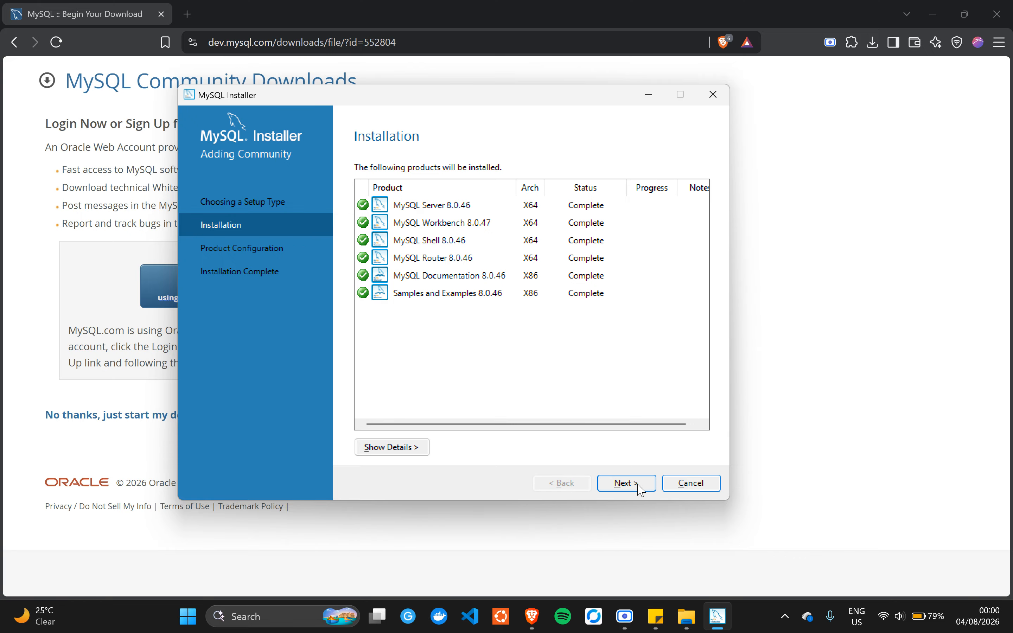
click(627, 483)
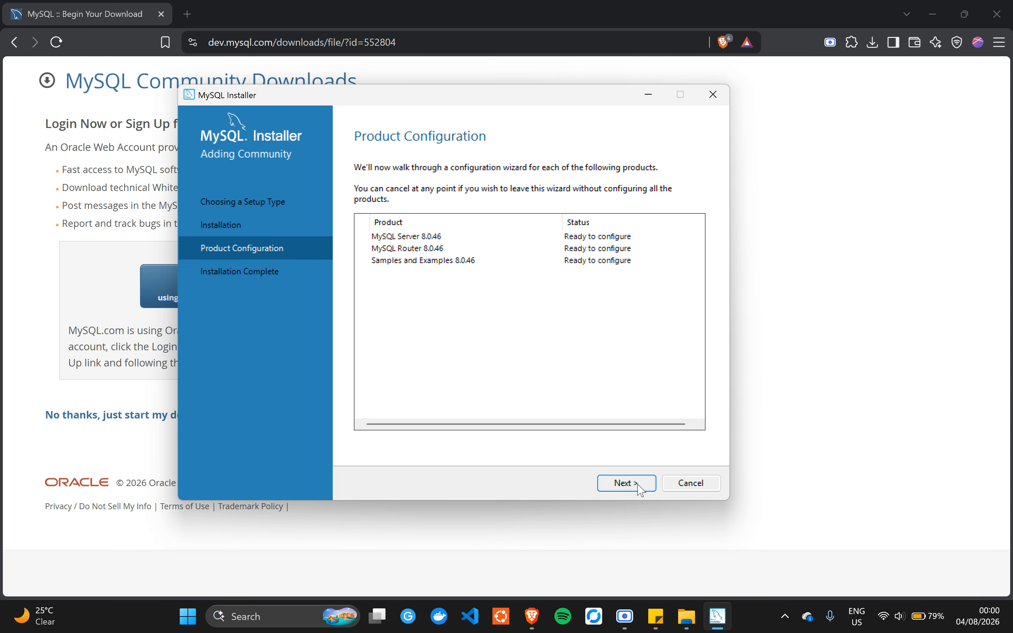
- Accept Development Computer on port 3306 and strong password encryption, reaching Accounts and Roles
click(607, 487)
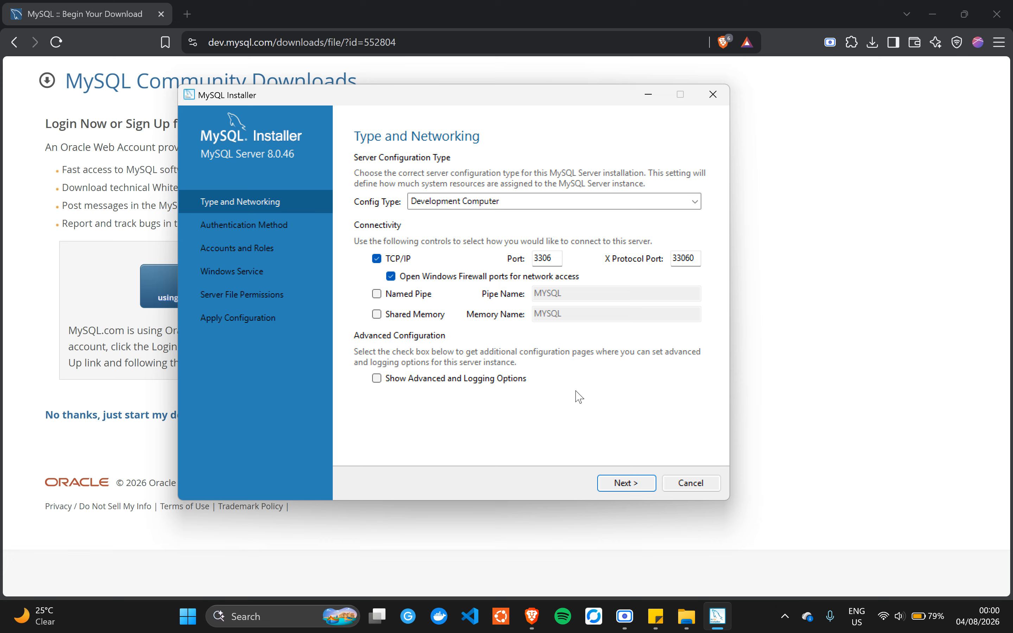
click(627, 483)
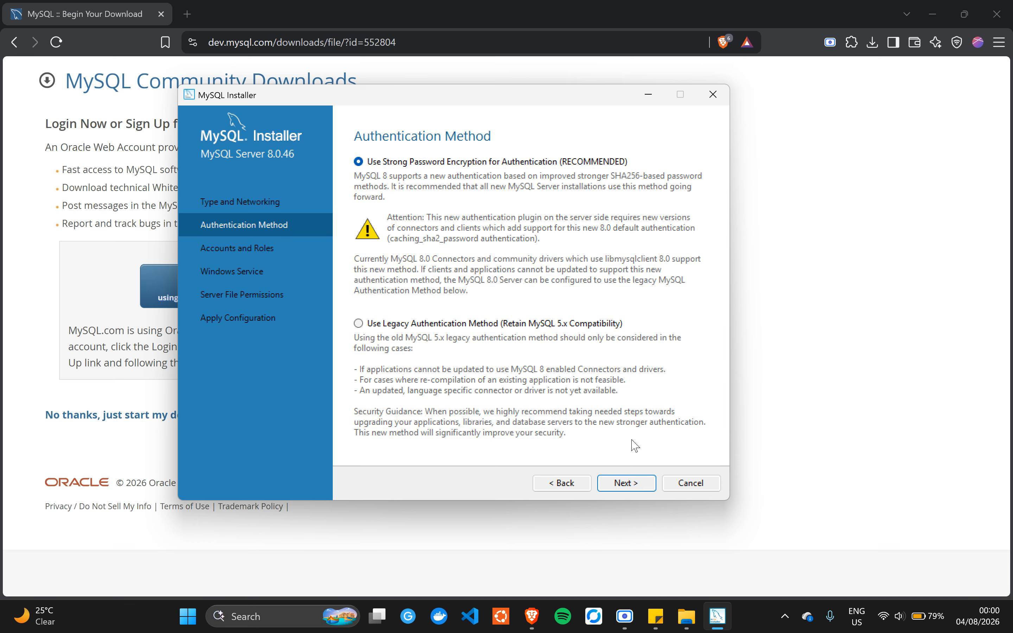
click(625, 485)
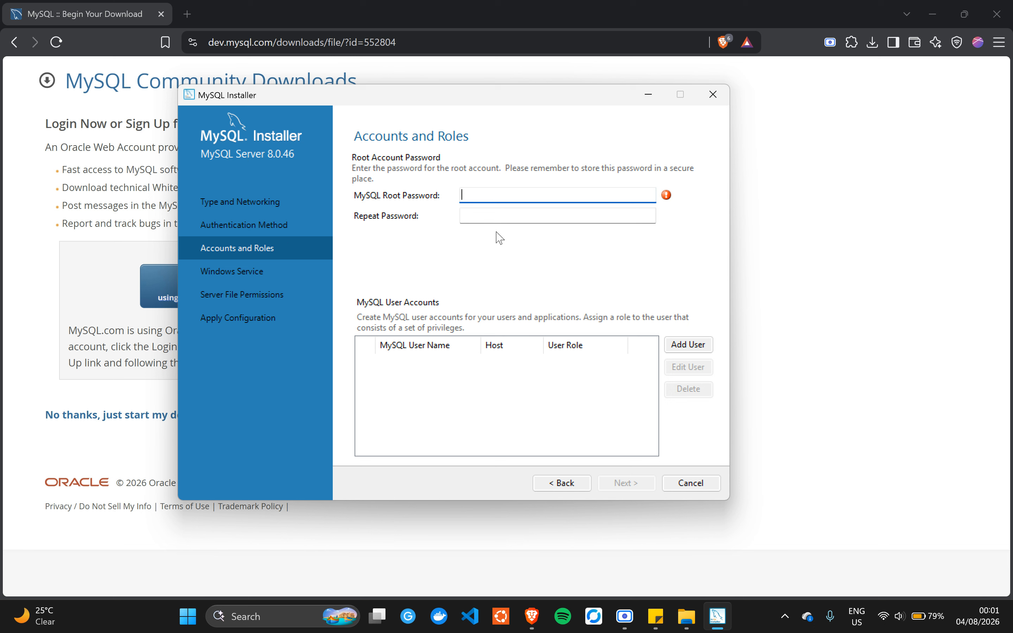
- Confirm the repeated root password and keep the MySQL80 service and default file permissions
click(515, 220)
text(•••••)
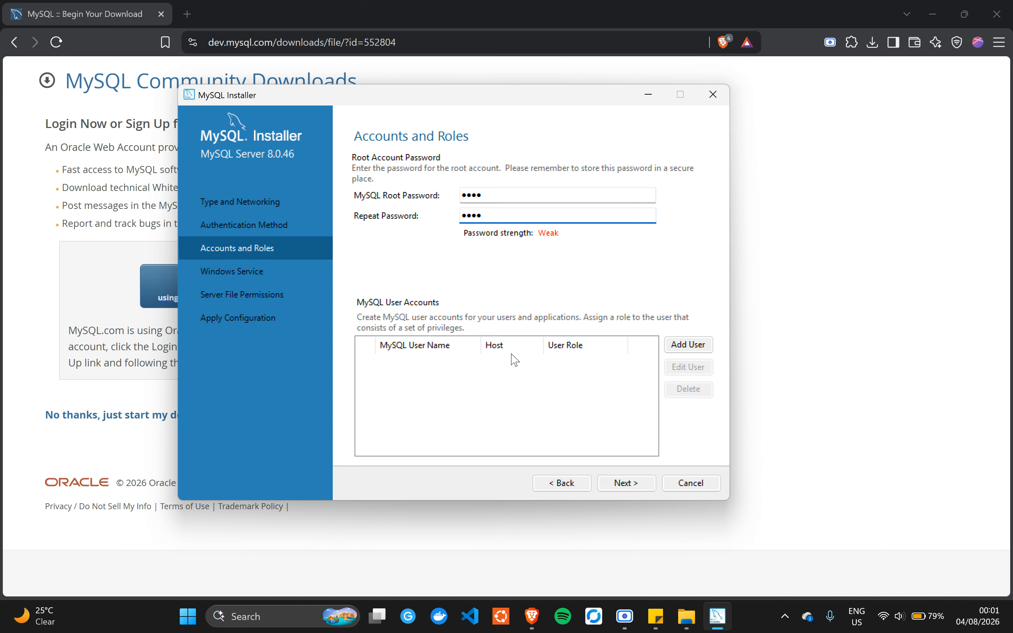
click(630, 486)
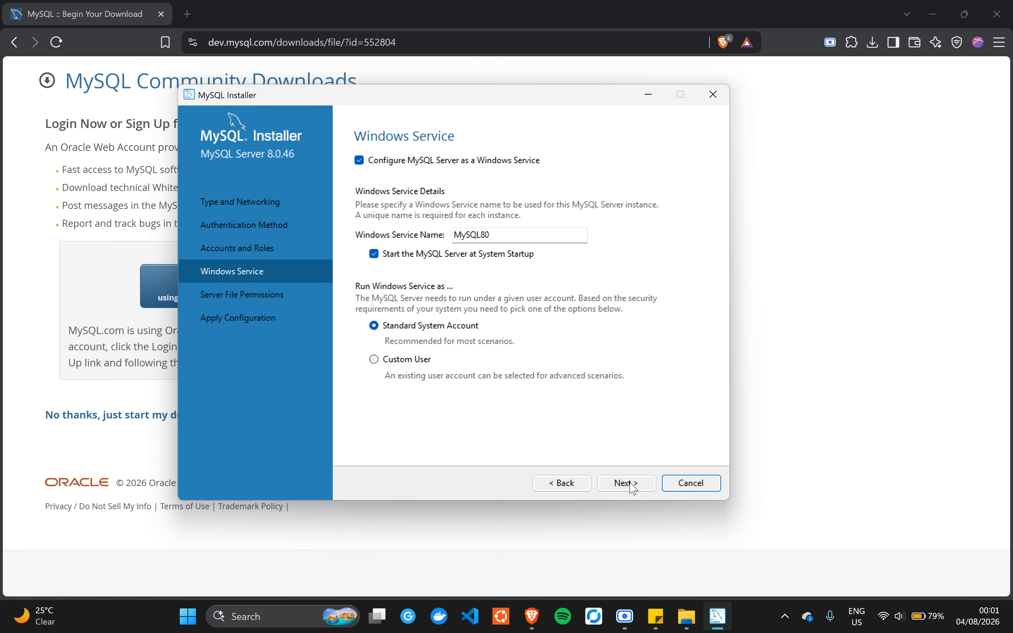
click(637, 487)
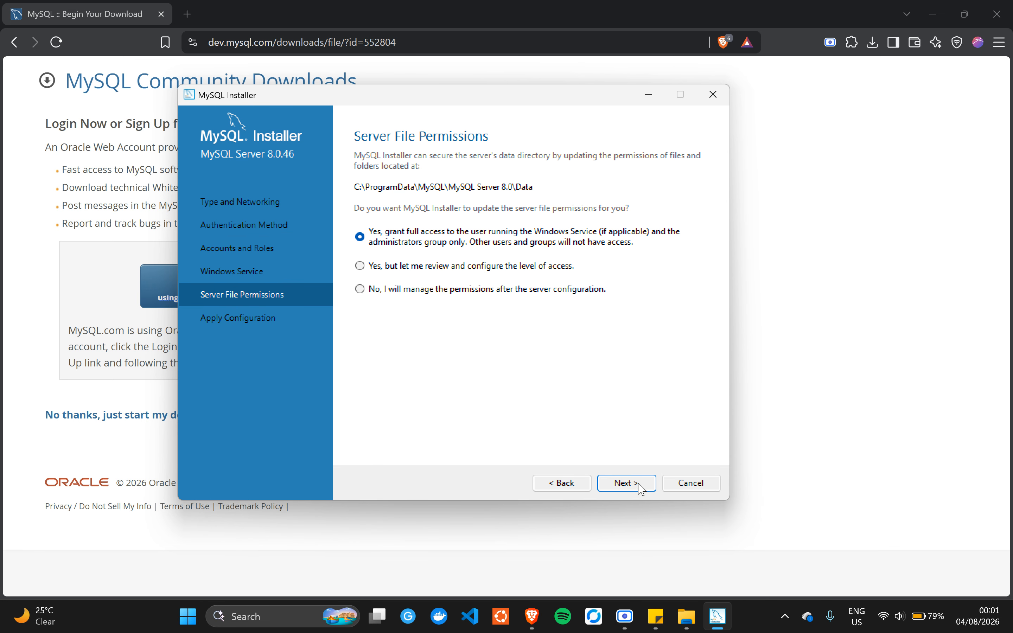
click(640, 487)
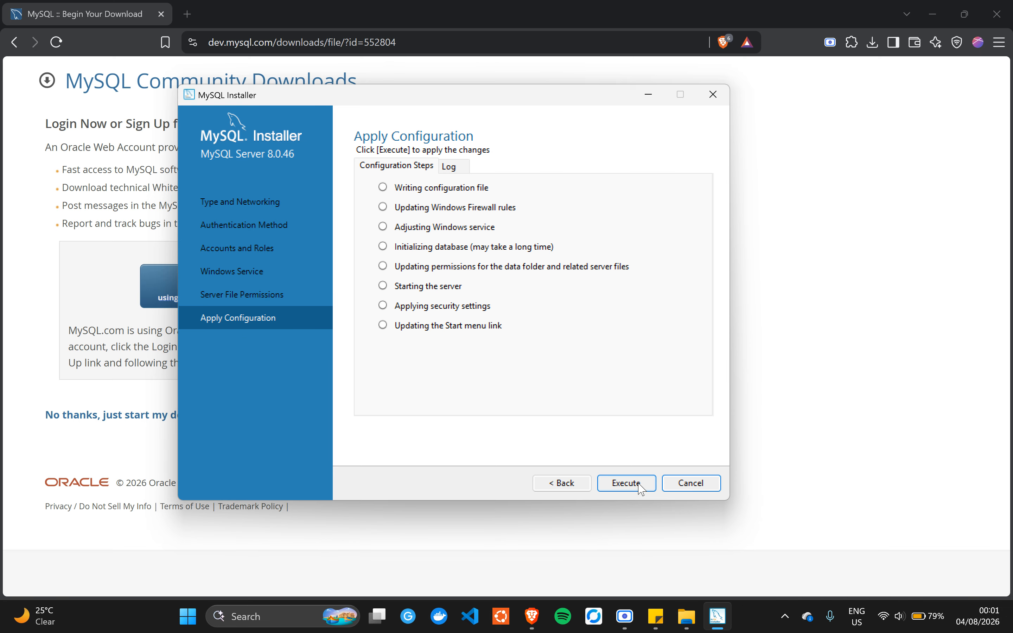
- Execute all eight MySQL Server 8.0.46 configuration steps and finish
click(641, 487)
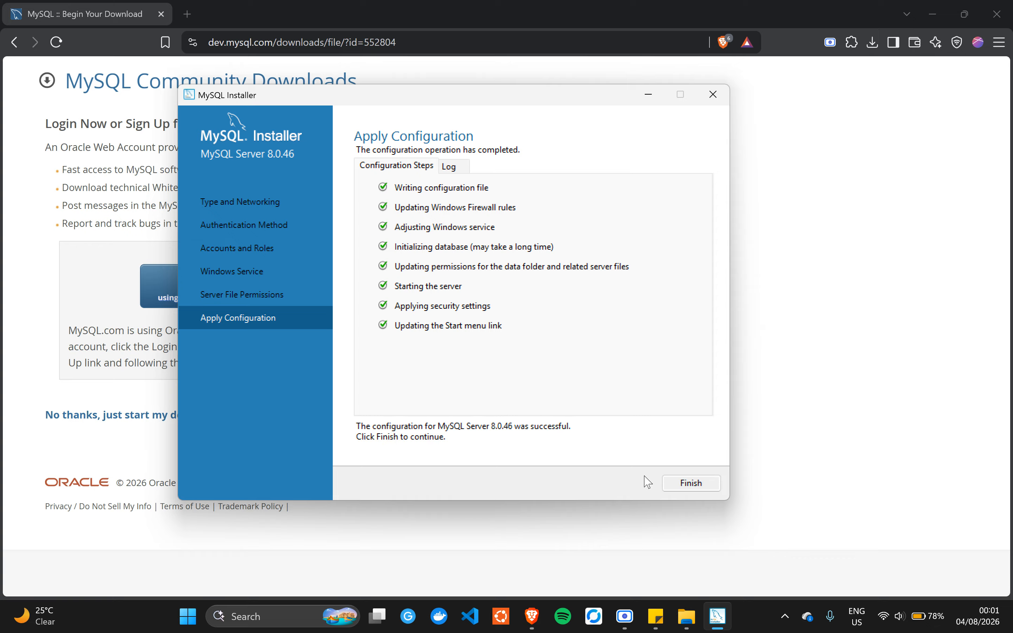
click(702, 484)
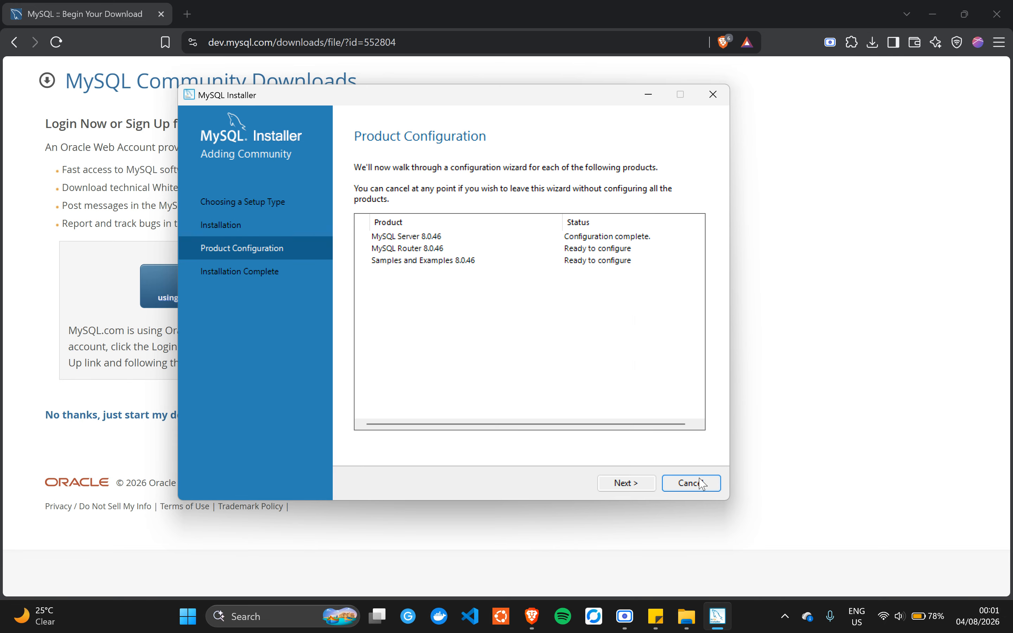
- Skip the MySQL Router configuration and move on to Samples and Examples
click(620, 486)
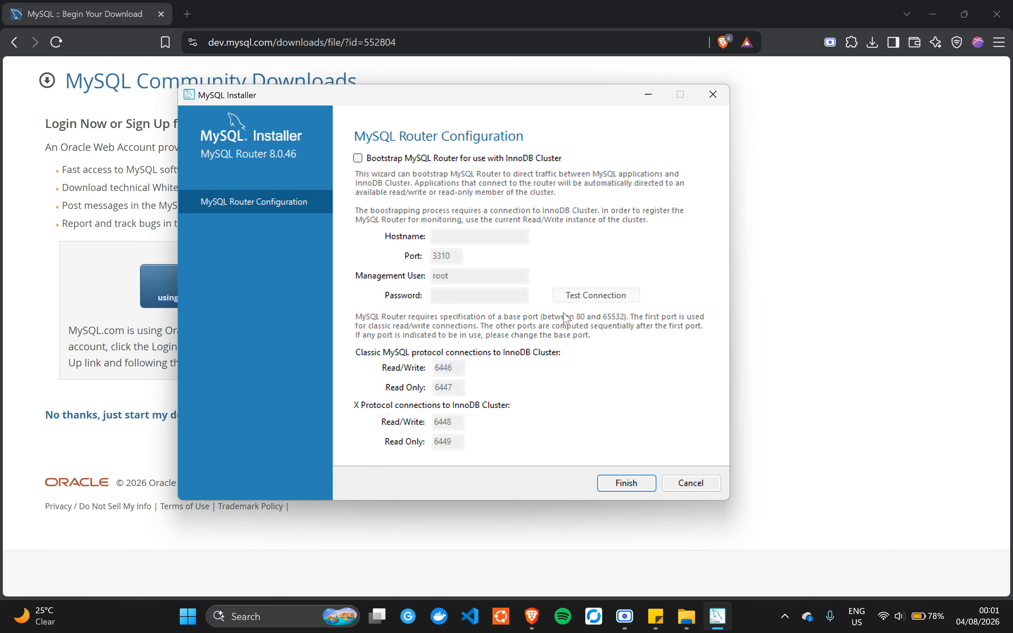
click(611, 485)
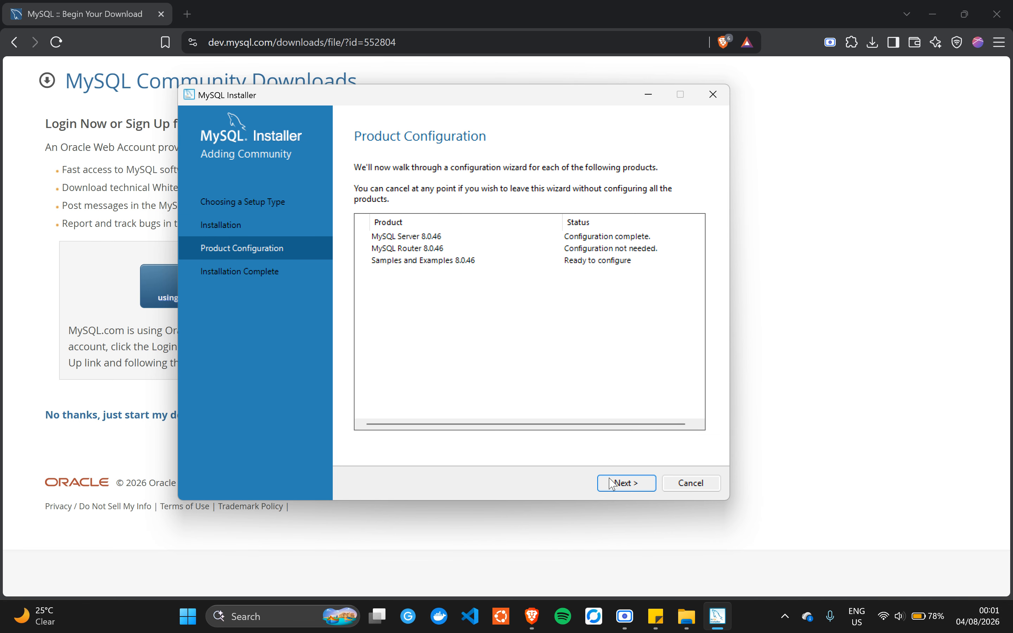
click(611, 483)
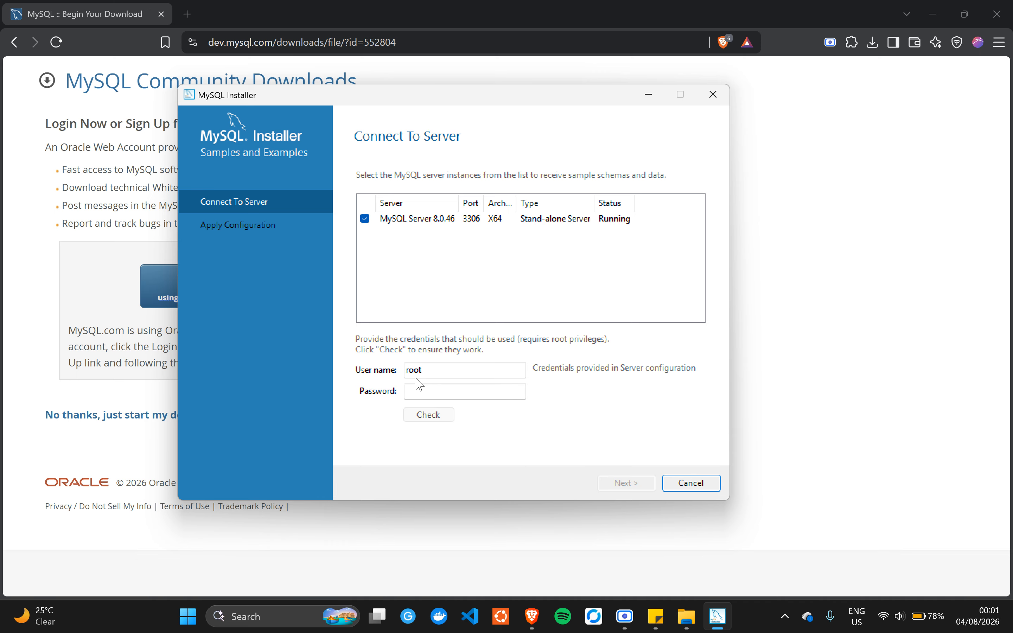
- Enter the root password and re-check until the connection to MySQL Server 8.0.46 succeeds
click(438, 391)
text(123)
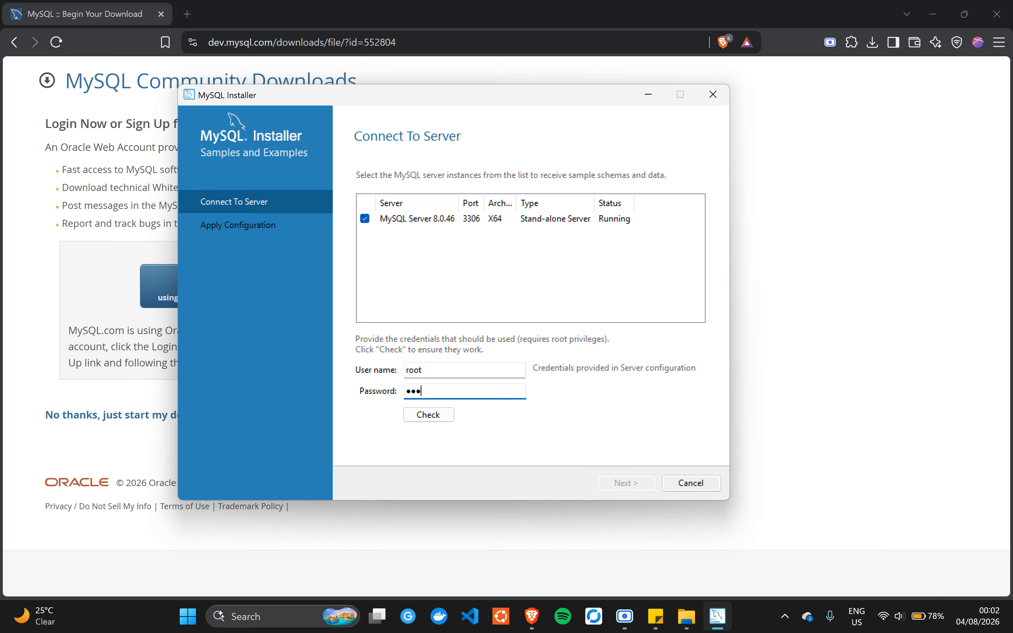
key(BackSpace)
key(BackSpace)
text(123)
click(430, 414)
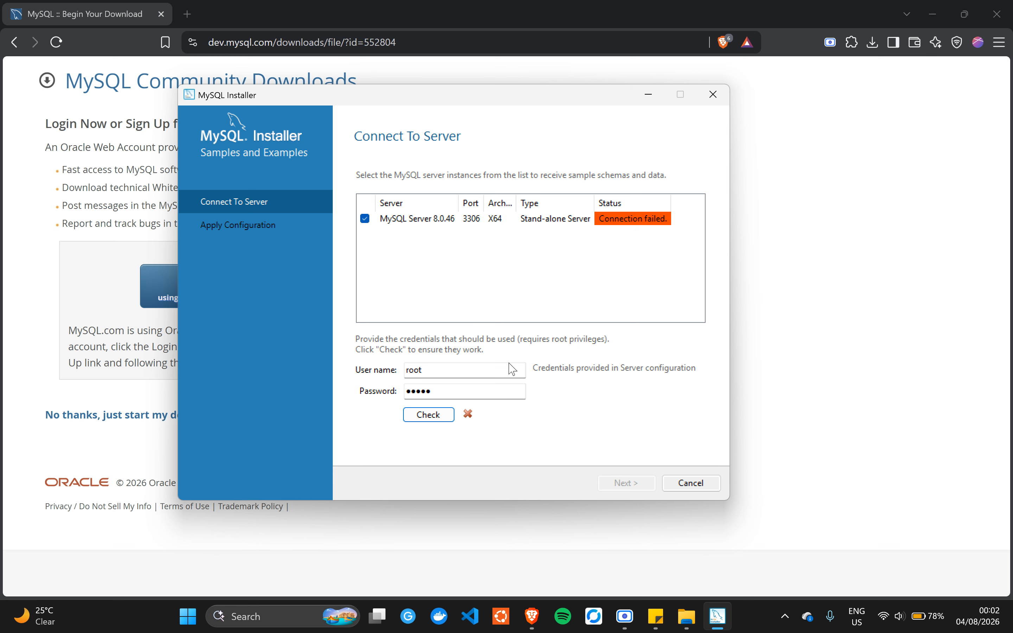
click(450, 388)
key(BackSpace)
key(BackSpace)
key(BackSpace)
key(BackSpace)
key(BackSpace)
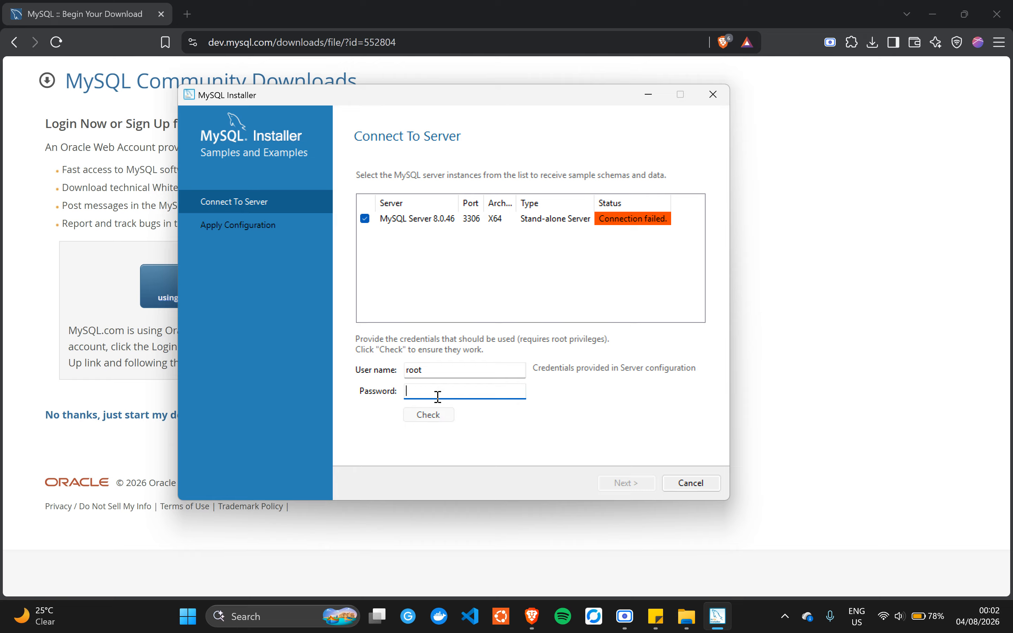
text(••)
click(440, 415)
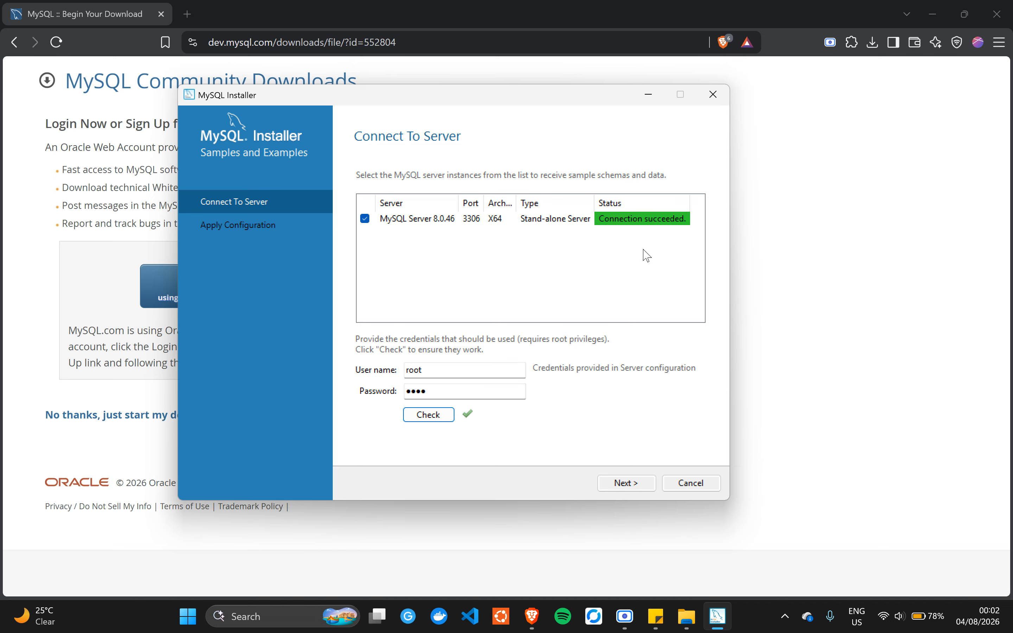
- Apply the Samples and Examples 8.0.46 configuration and finish the installation, launching Workbench and Shell
click(625, 481)
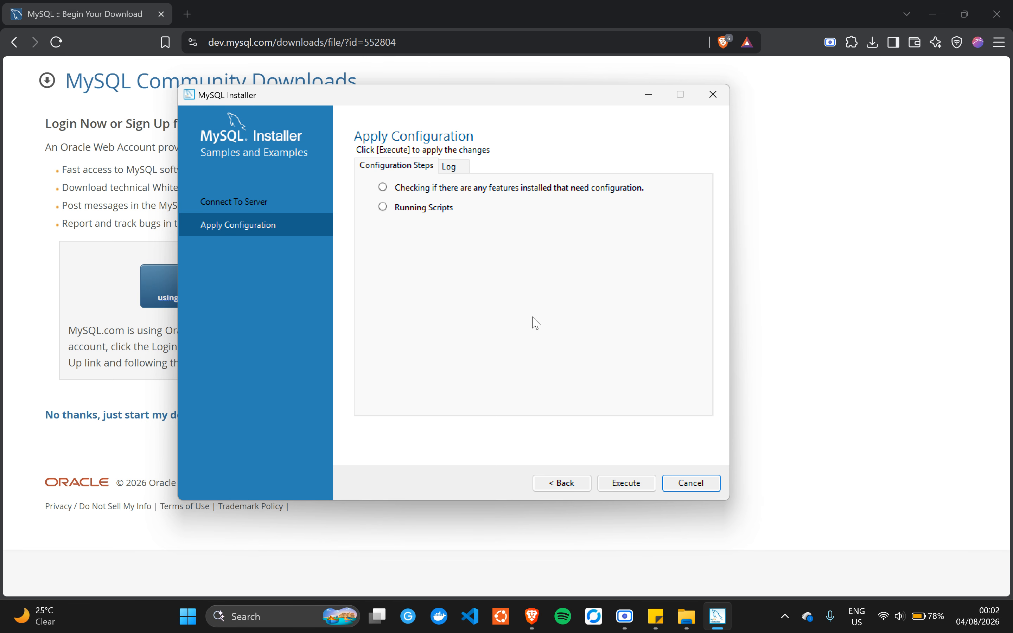
click(608, 486)
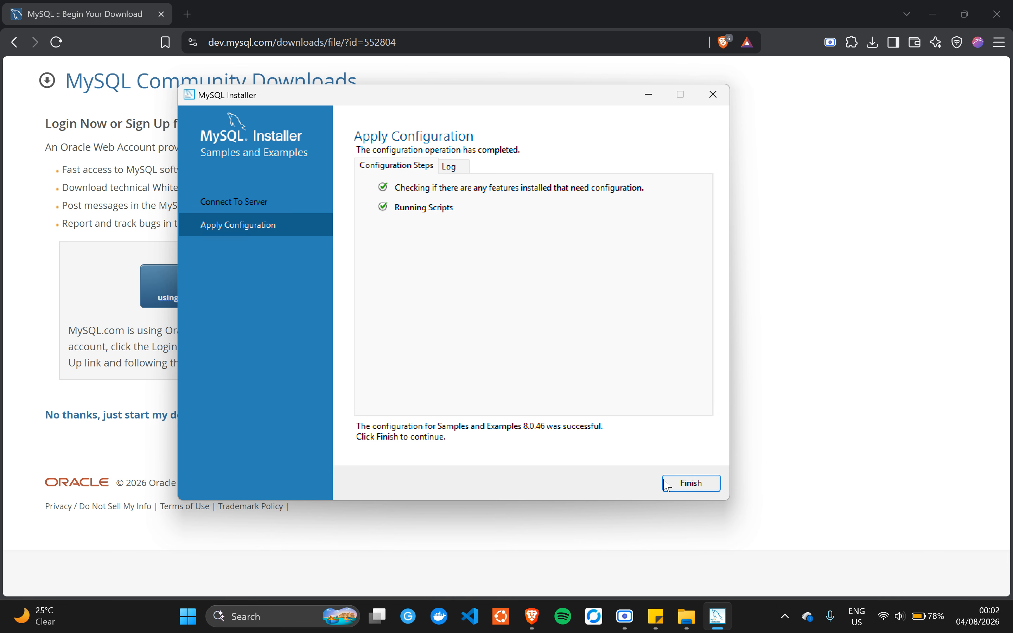
click(680, 485)
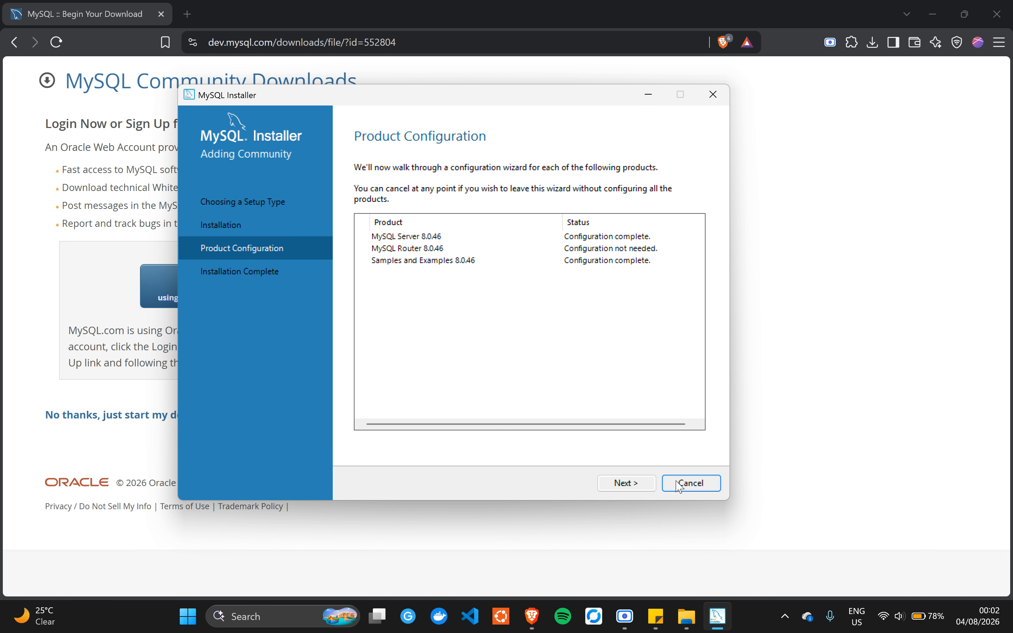
click(614, 487)
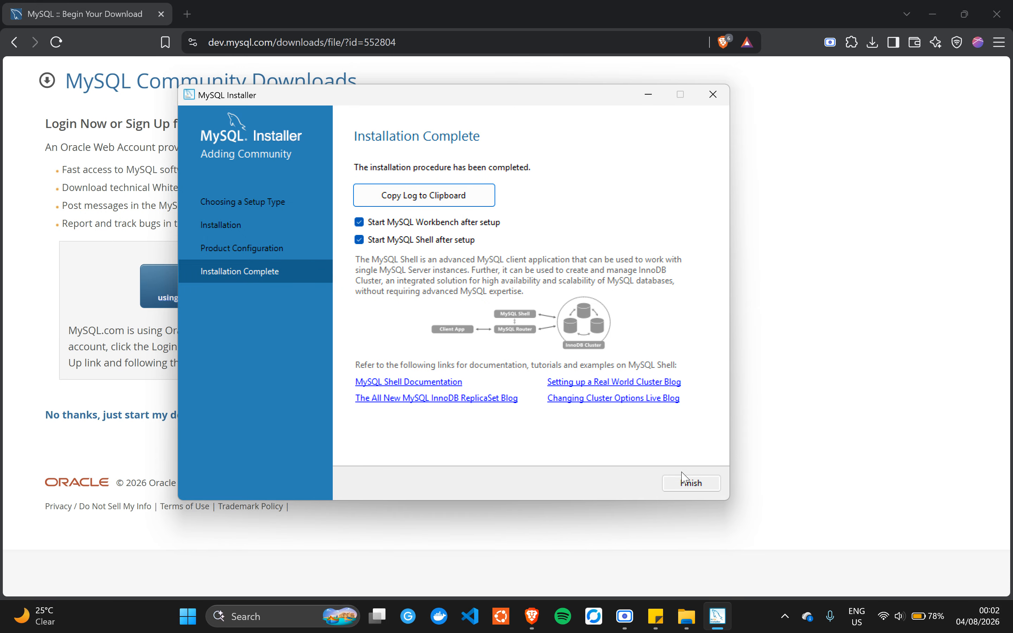
click(678, 490)
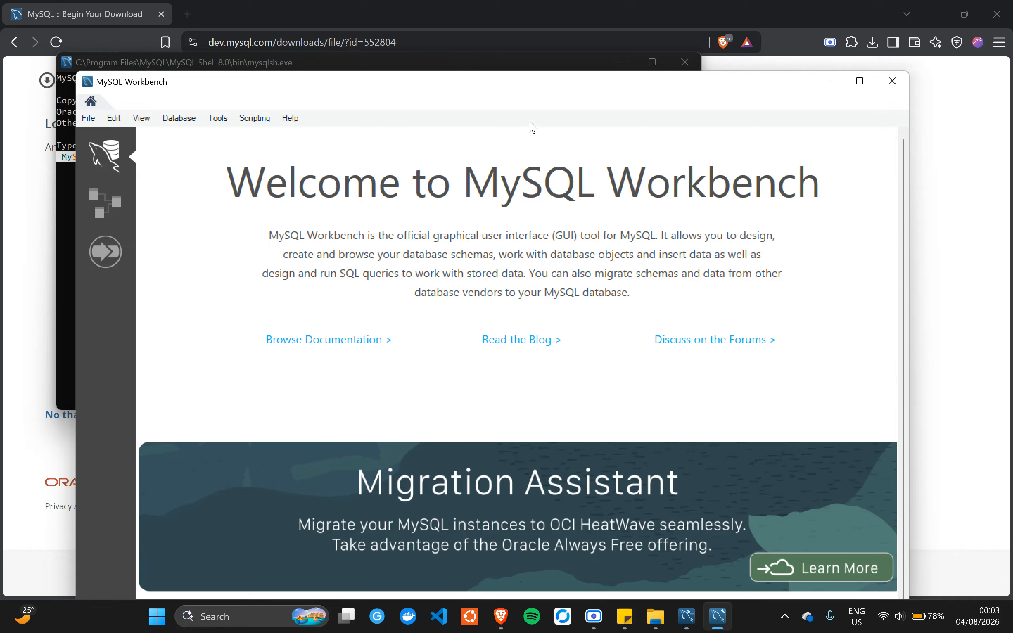
- Reposition and maximize the Workbench window, scrolling down to the Local instance MySQL80 connection
drag(635, 84, 628, 43)
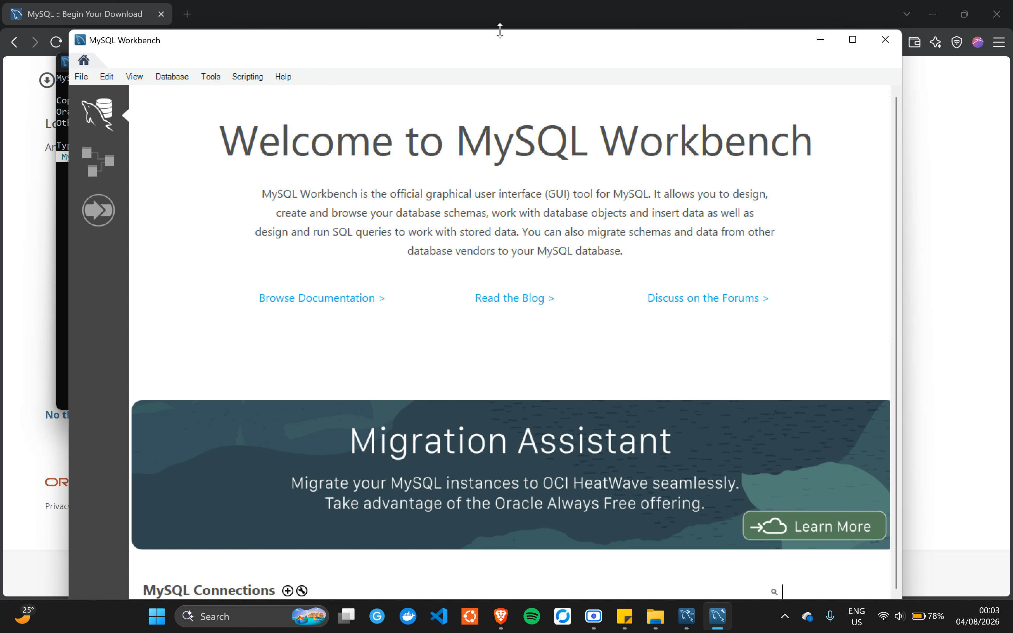
drag(500, 30, 505, 53)
click(852, 63)
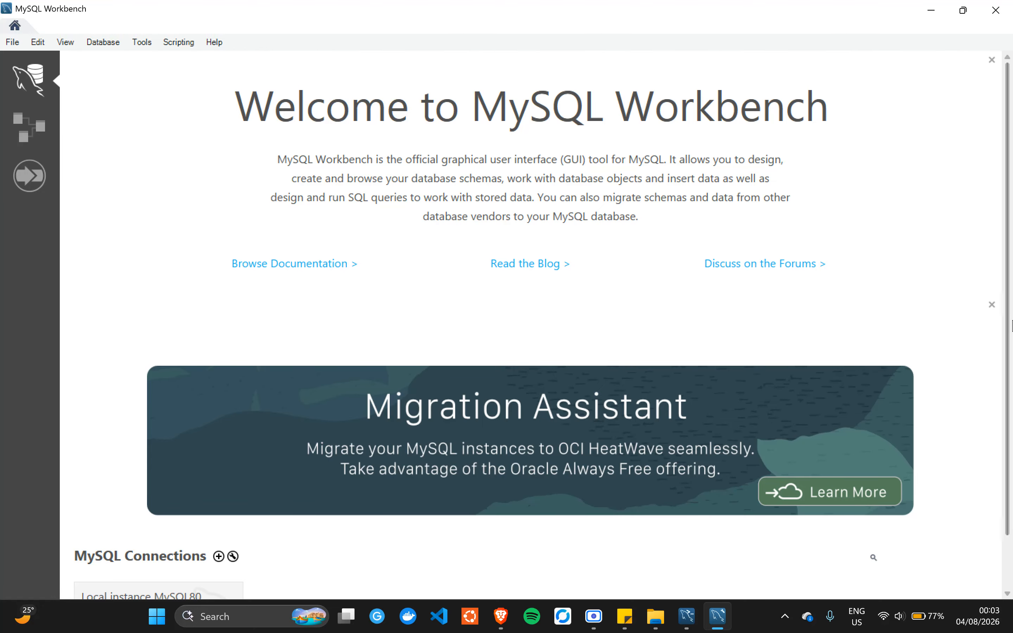
drag(1006, 328, 1008, 381)
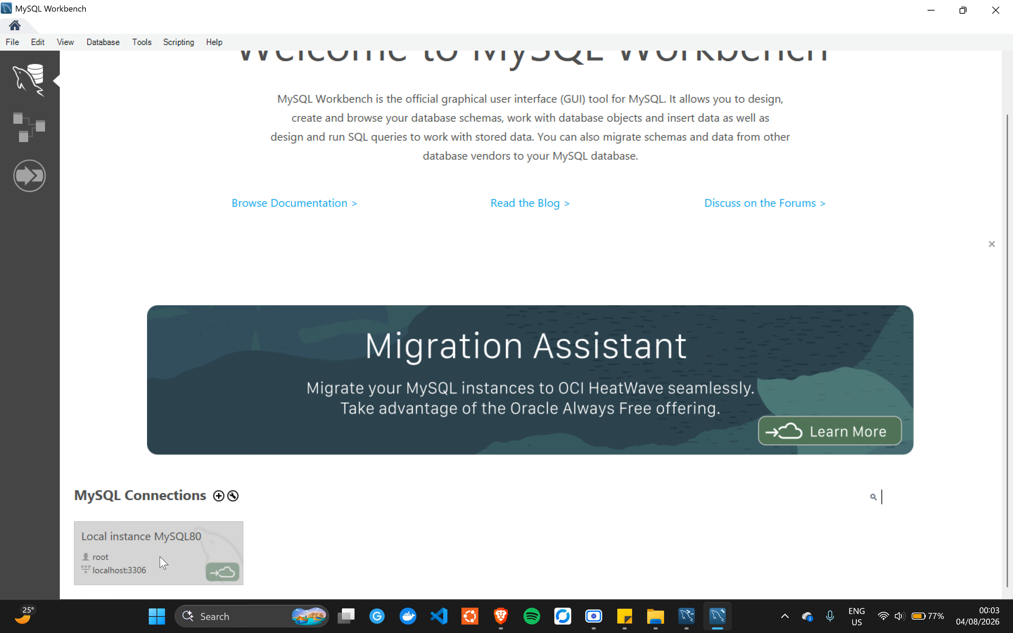
- Open Local instance MySQL80 with the root password, saving it in the vault
click(152, 565)
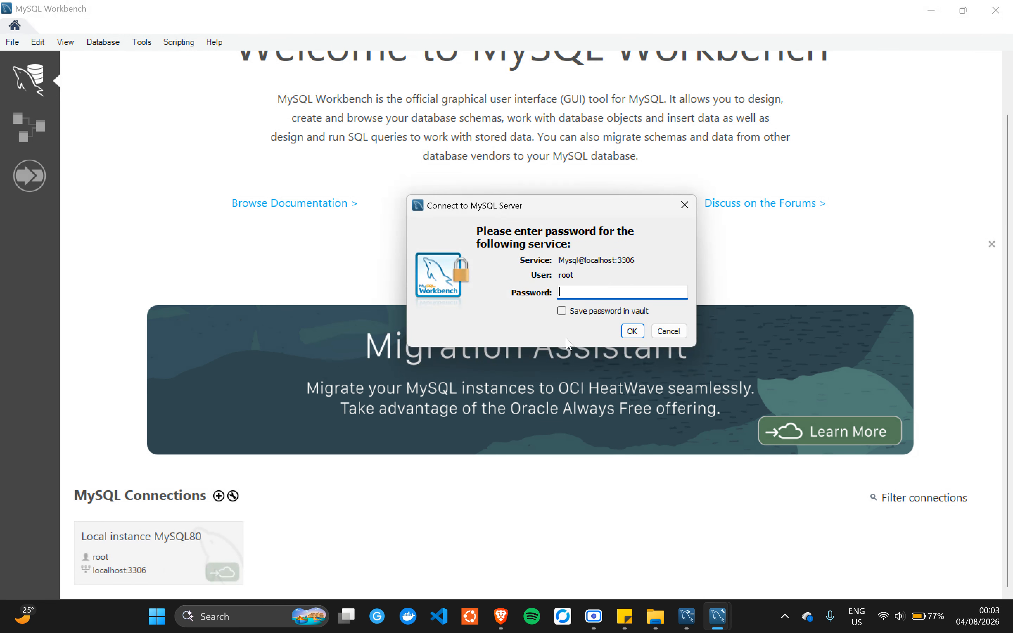
text(*)
click(562, 311)
click(632, 331)
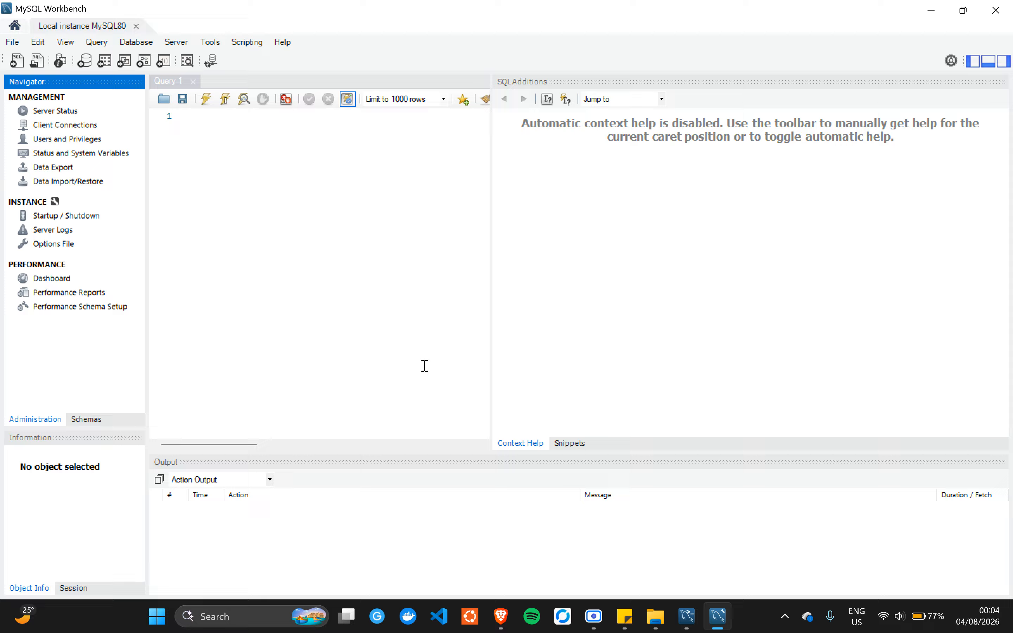
- Close the SQL Additions panel and switch the Navigator to the Schemas list
click(1008, 67)
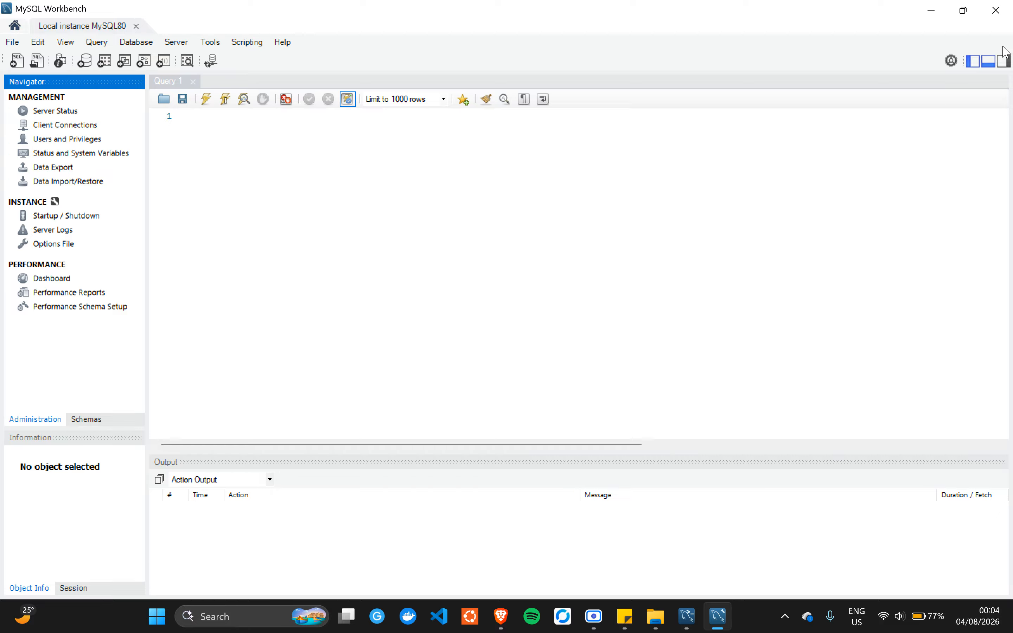
click(1003, 63)
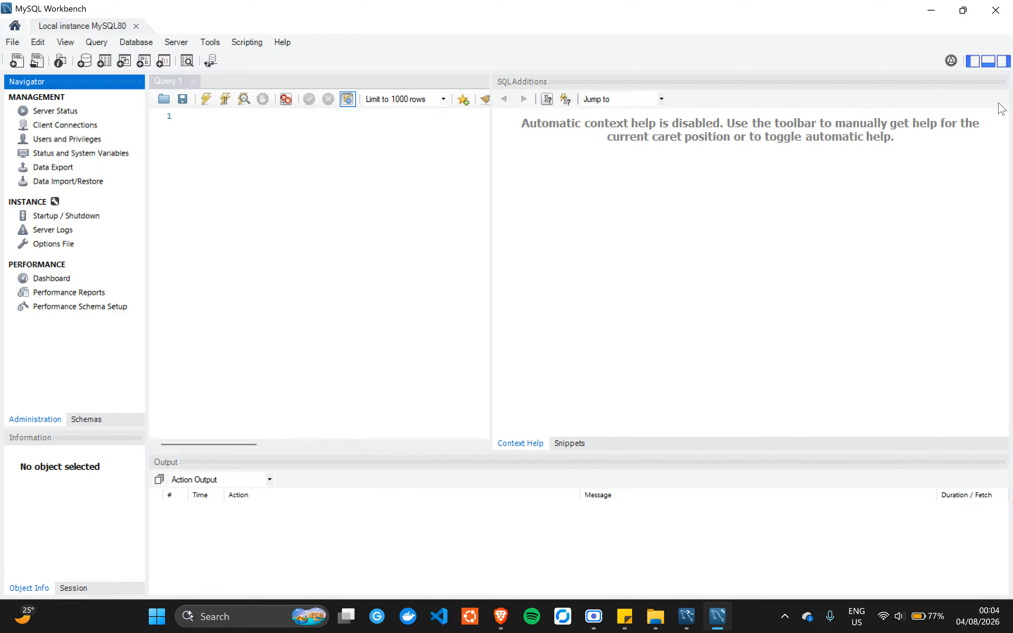
click(1005, 65)
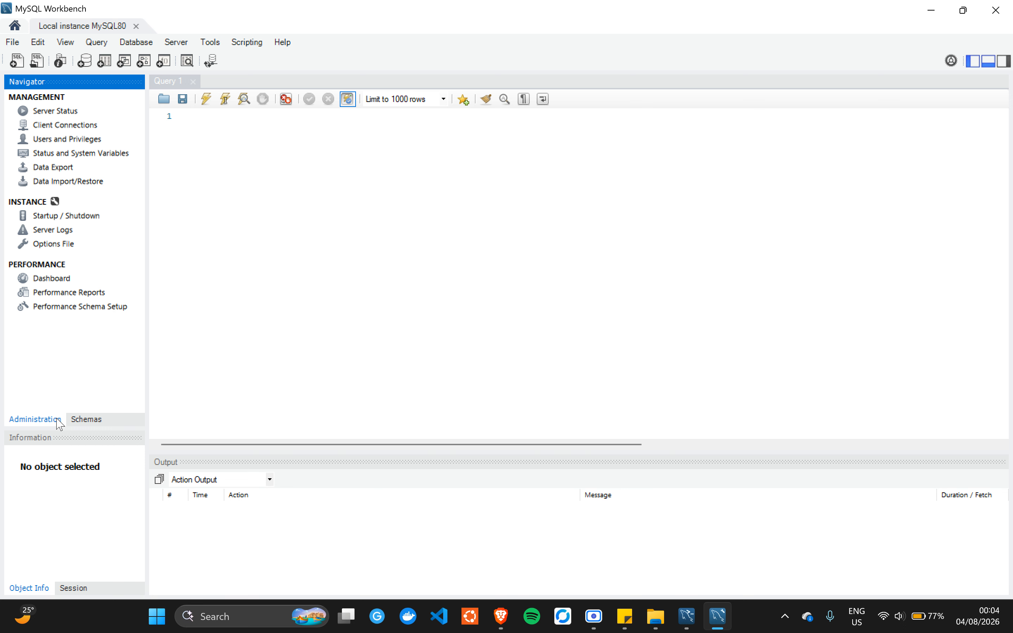
click(92, 422)
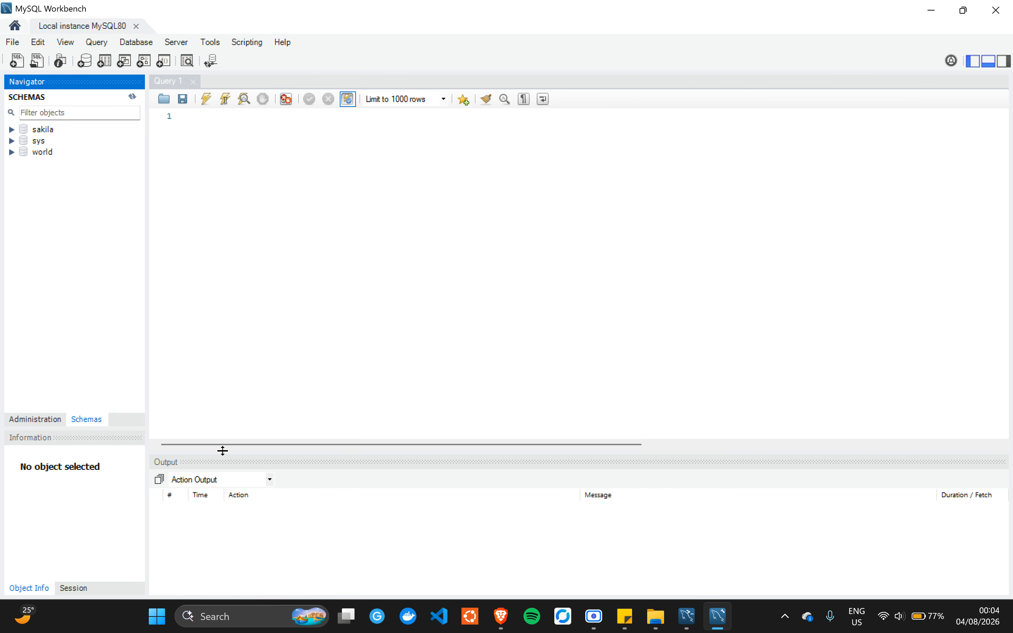
- Enlarge the output area and write the statement 'use sakila;' in Query 1
drag(223, 450, 239, 389)
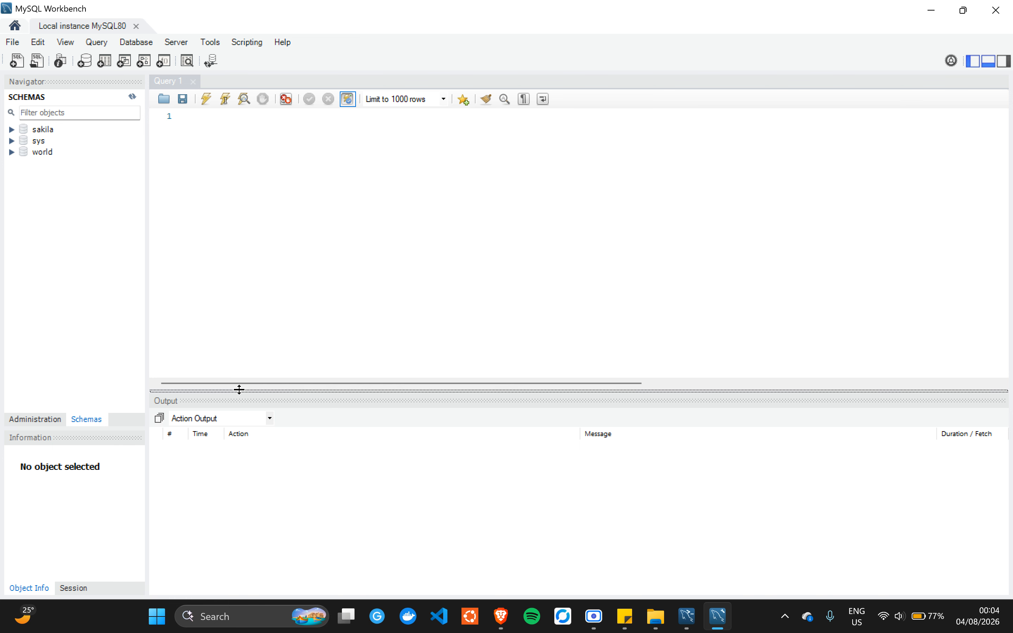
click(280, 257)
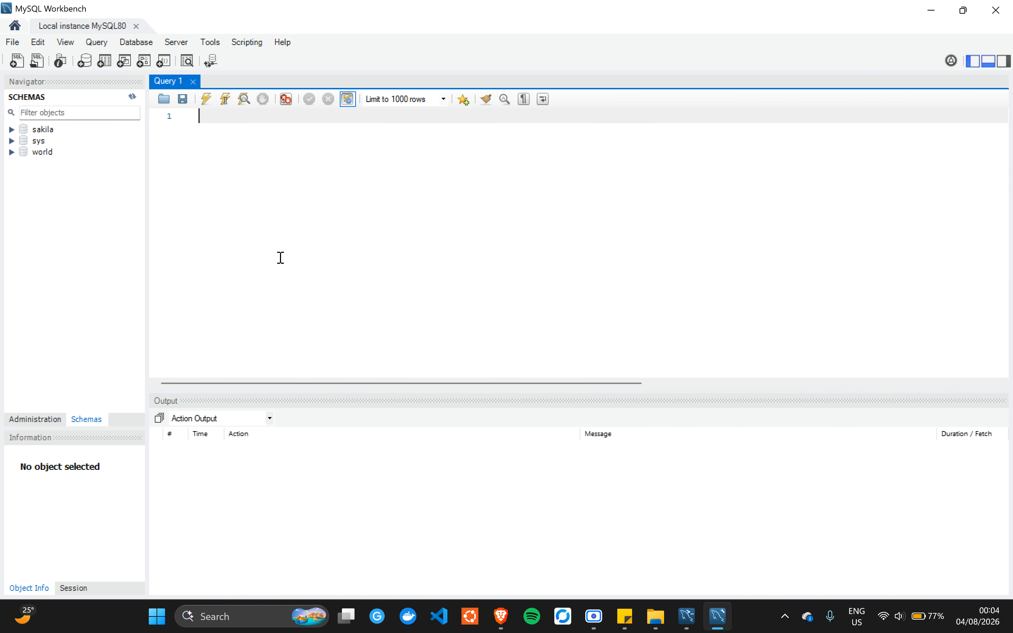
text(use sakila;)
key(ctrl+a)
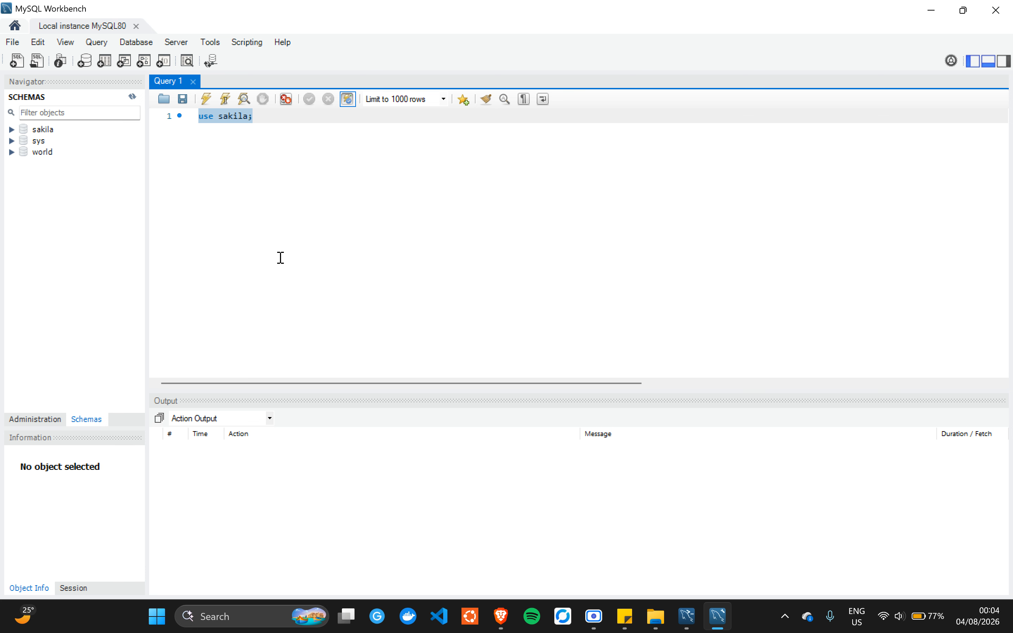
key(ctrl+e)
key(ctrl+e)
key(ctrl+z)
key(ctrl+z)
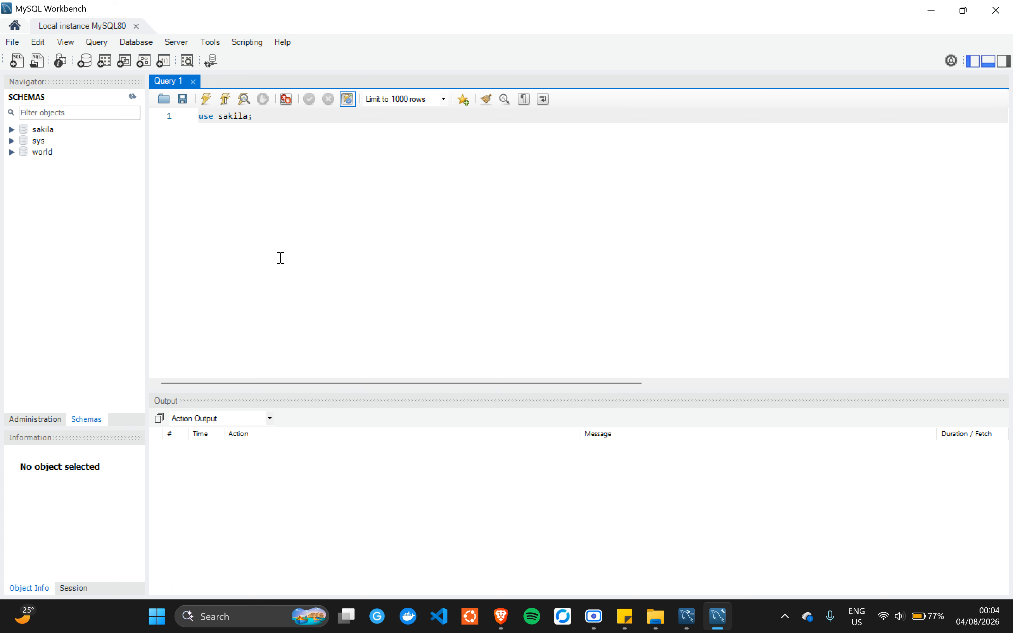
key(ctrl+a)
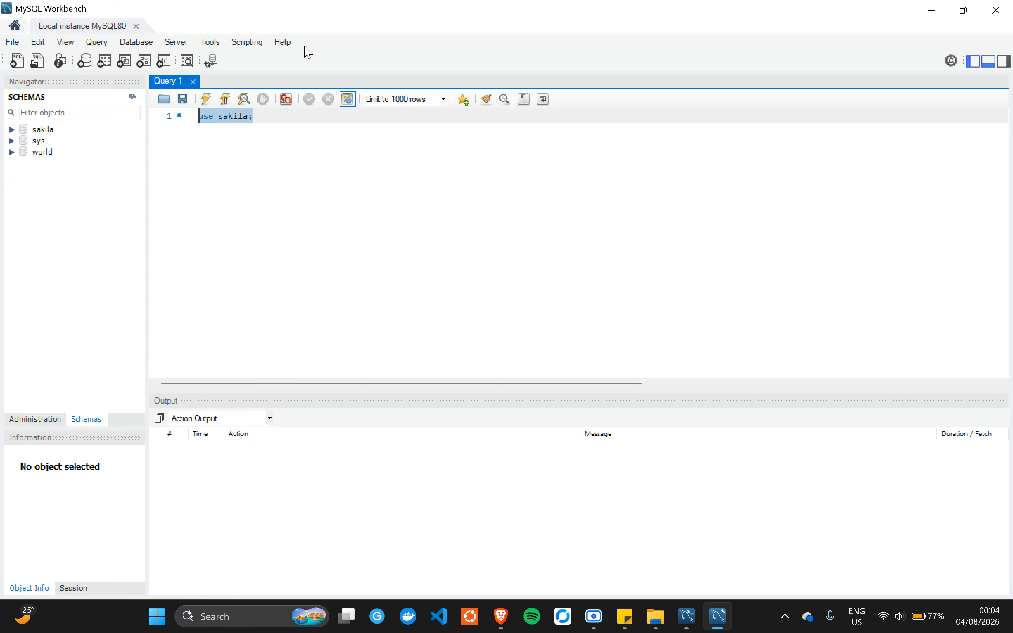
- Run 'use sakila;' and expand sakila's Tables in the Navigator
click(233, 107)
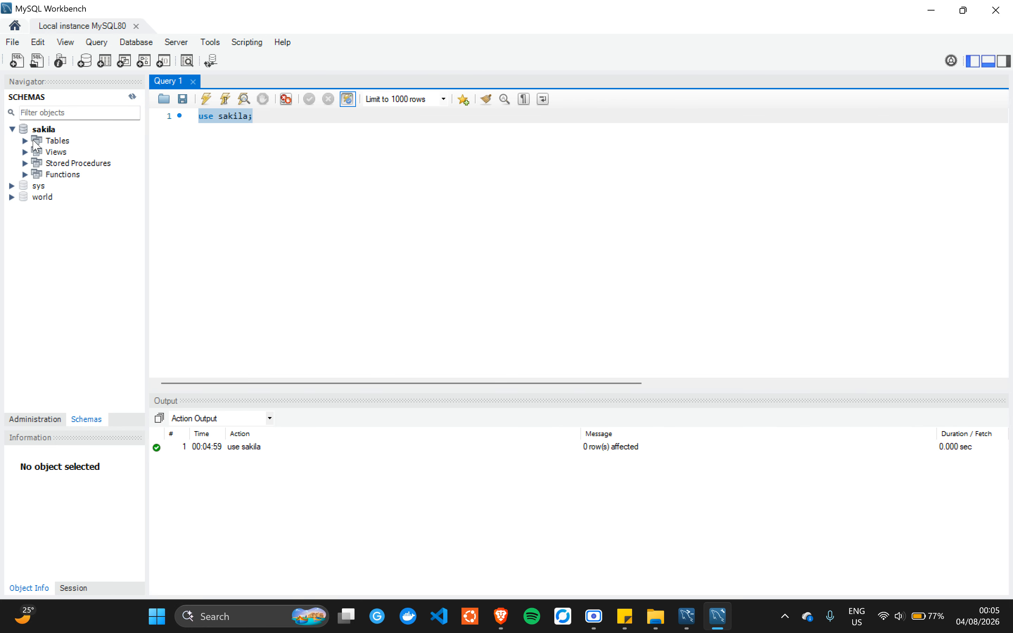
click(26, 141)
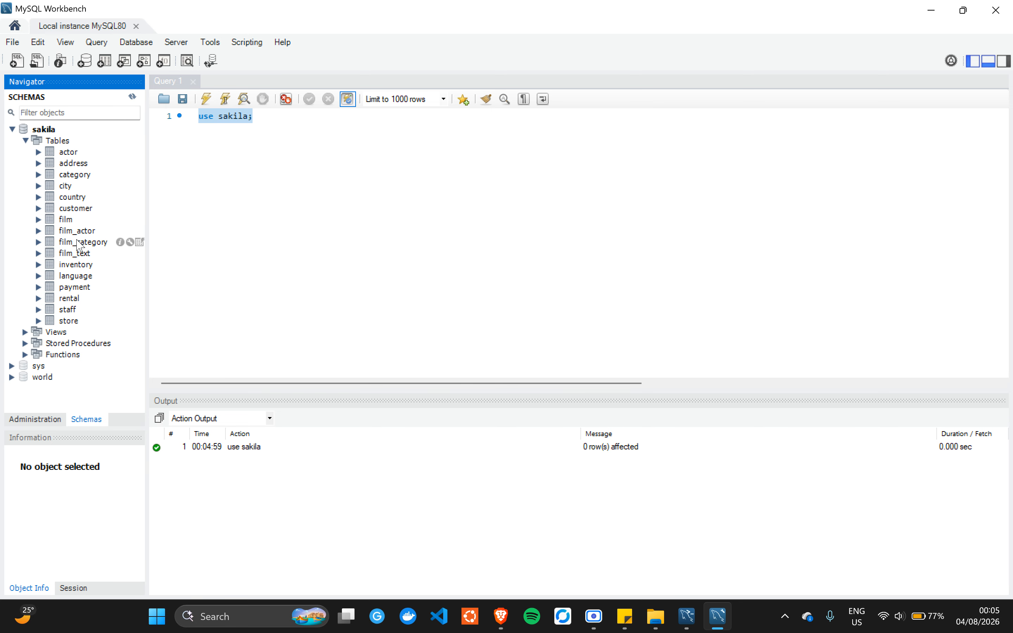
click(304, 200)
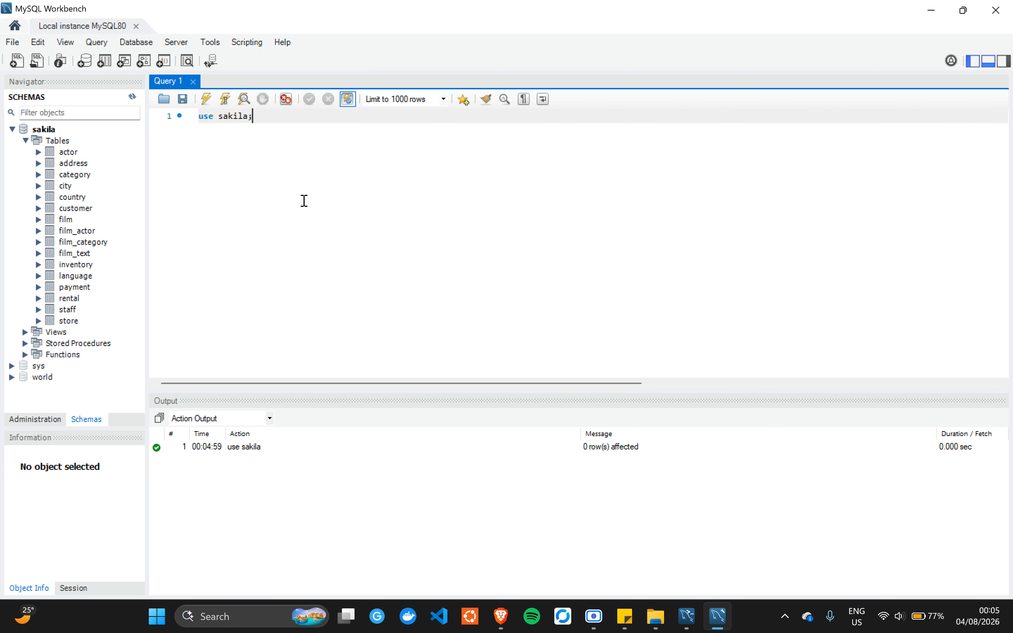
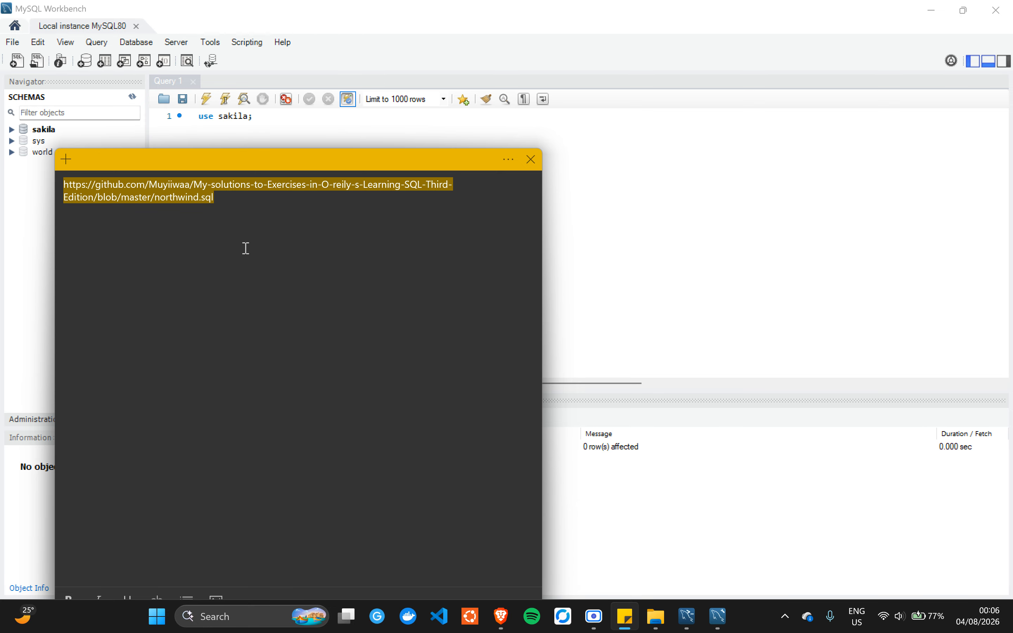
- Open the northwind.sql page on GitHub in a new browser tab and save the raw file to Downloads
key(alt+Tab)
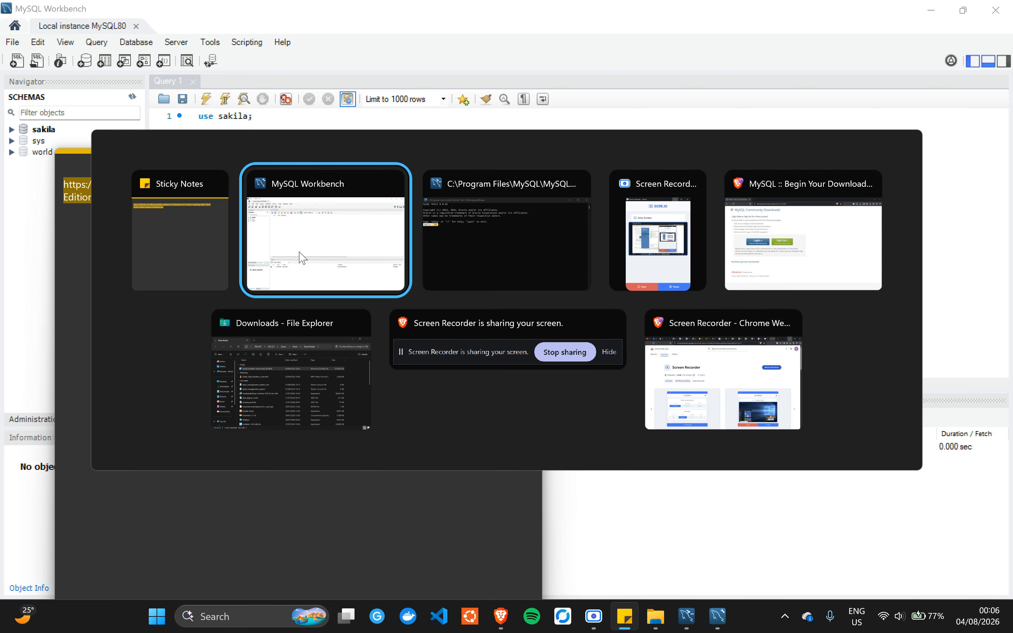
key(alt+Tab)
key(alt+Tab)
key(alt+Tab)
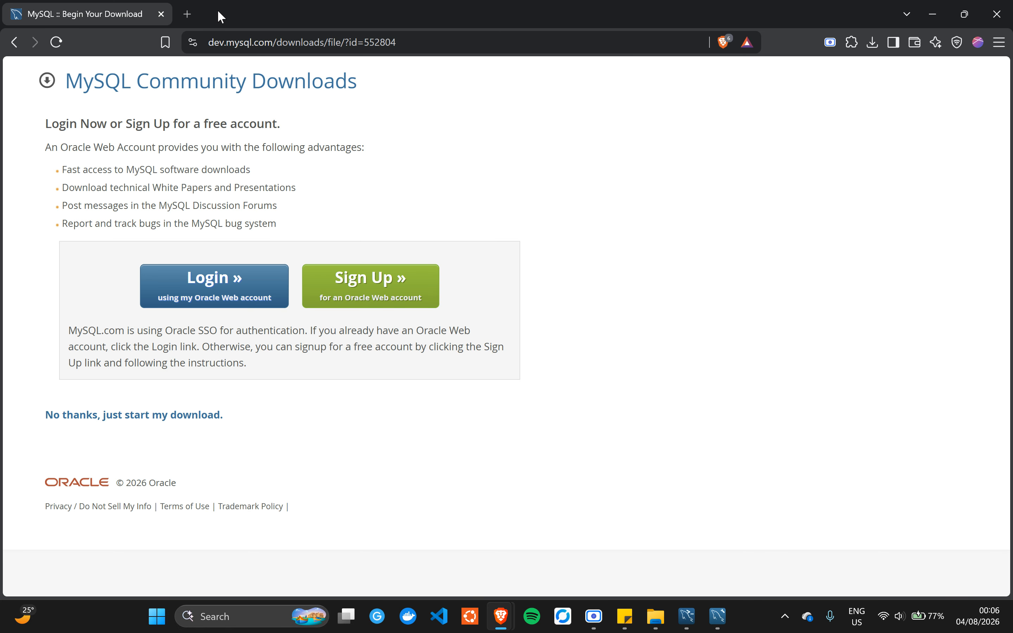
click(187, 14)
text(https://github.com/Muyiiwaa/My-solutions-to-Exercises-in-O-reily-s-Learning-SQL-Third-Edition/blob/master/northwind.sql)
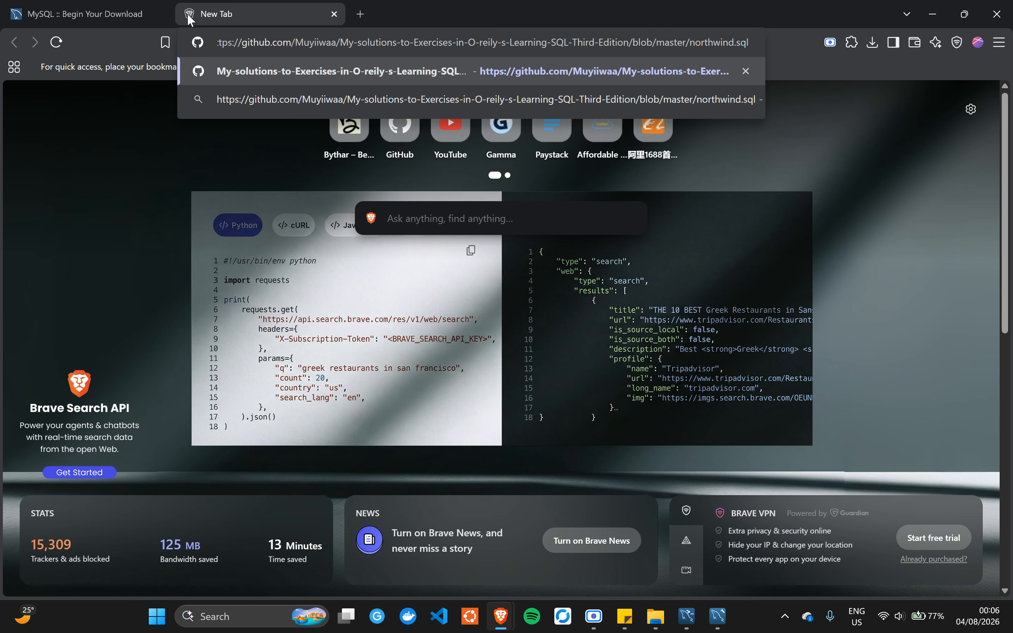
key(Return)
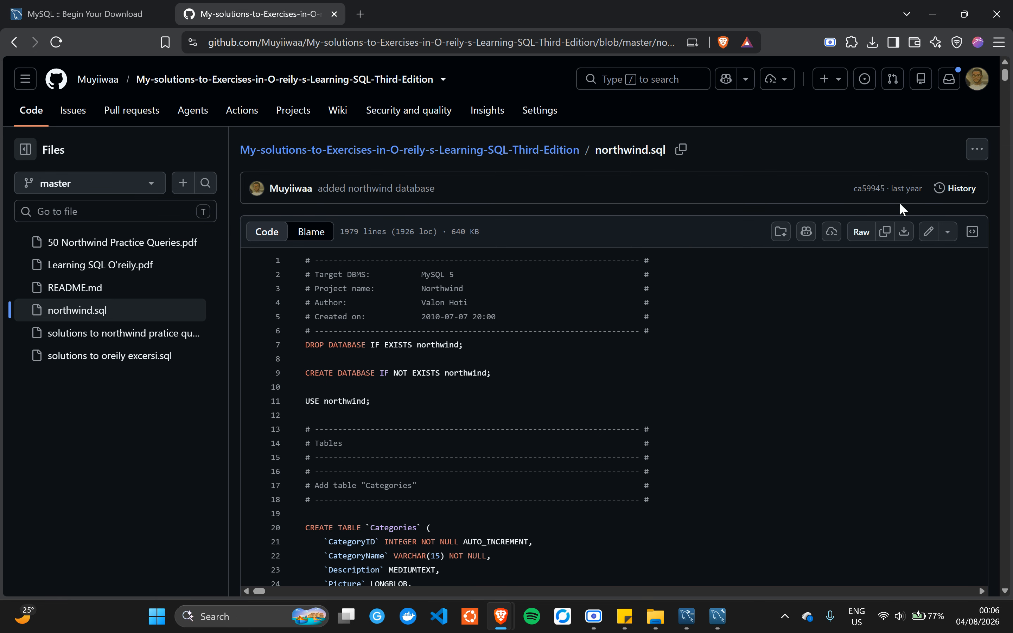
click(903, 233)
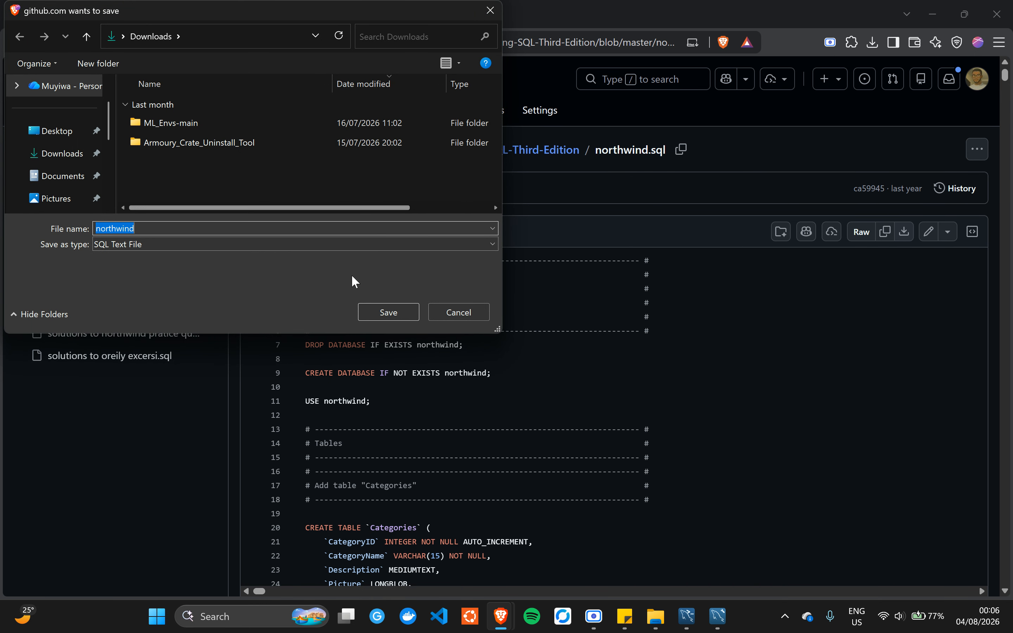
click(381, 312)
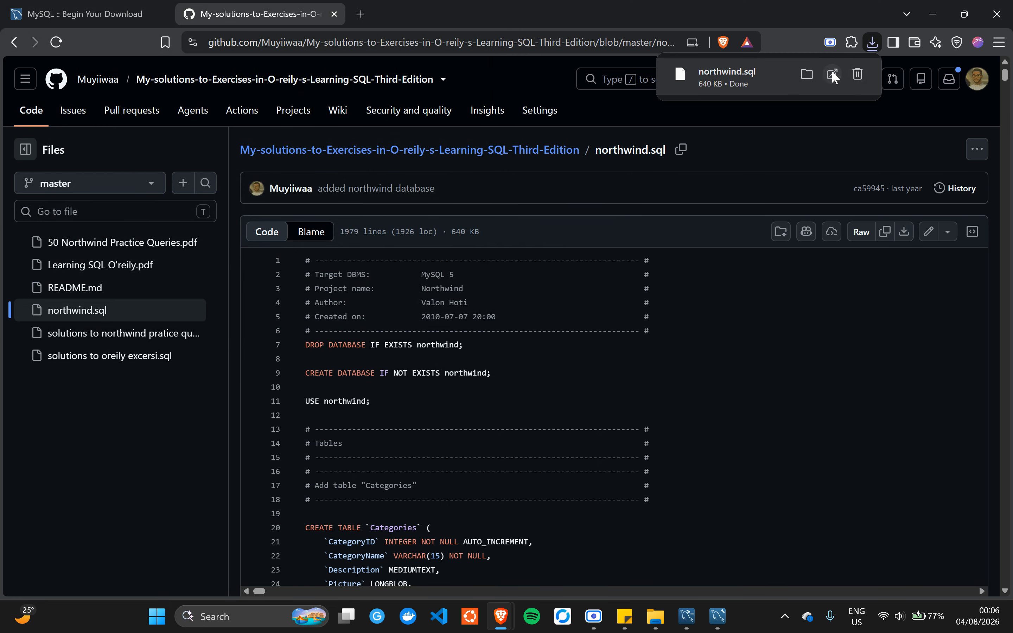
- Open the downloaded northwind.sql from the Downloads folder in Notepad, just once
click(806, 74)
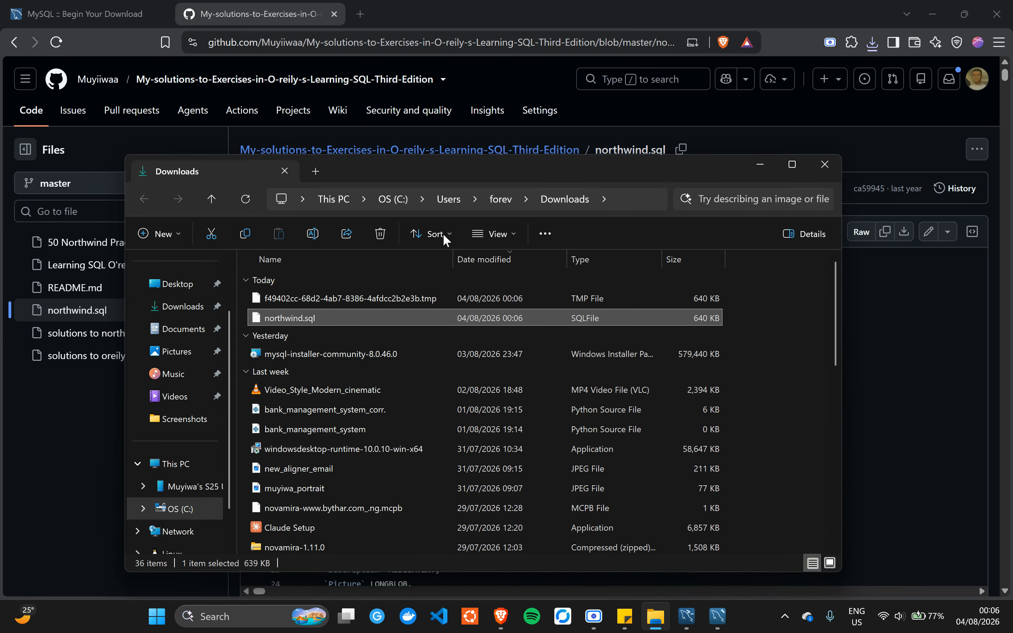
right_click(313, 316)
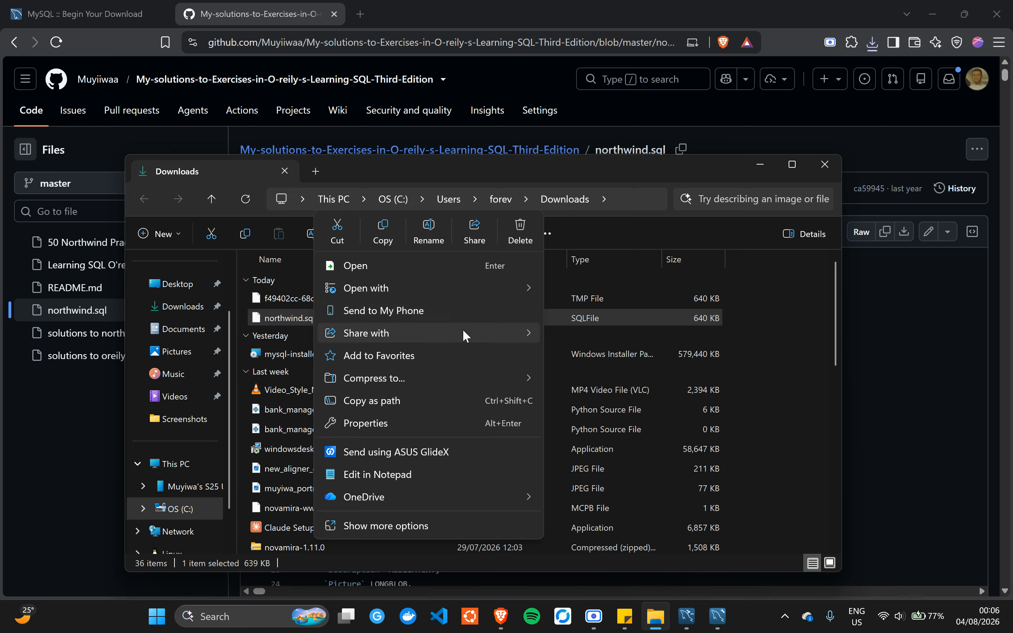
mouse_move(529, 287)
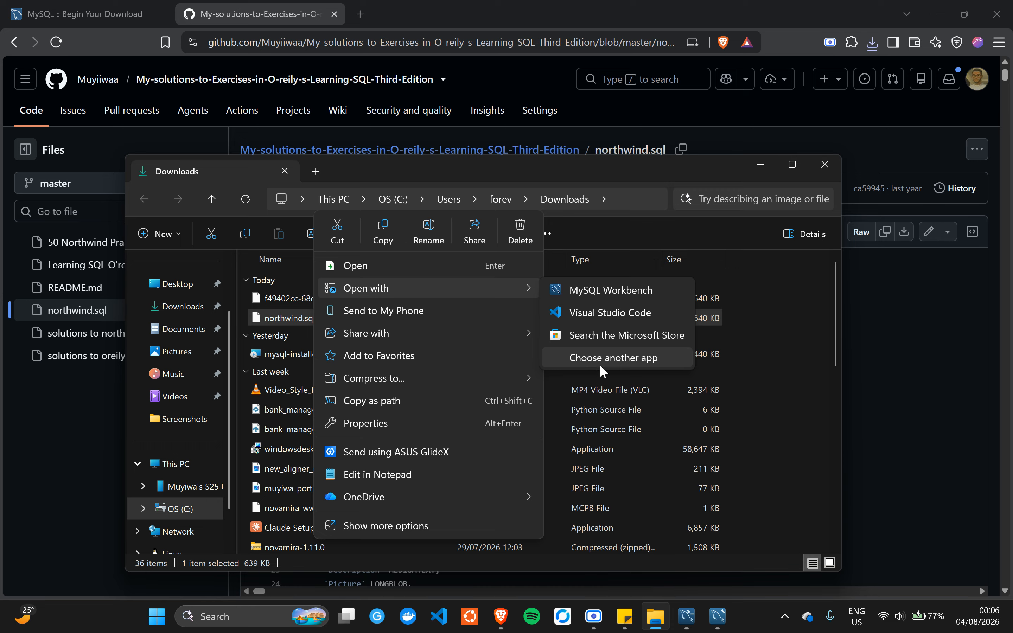
click(606, 358)
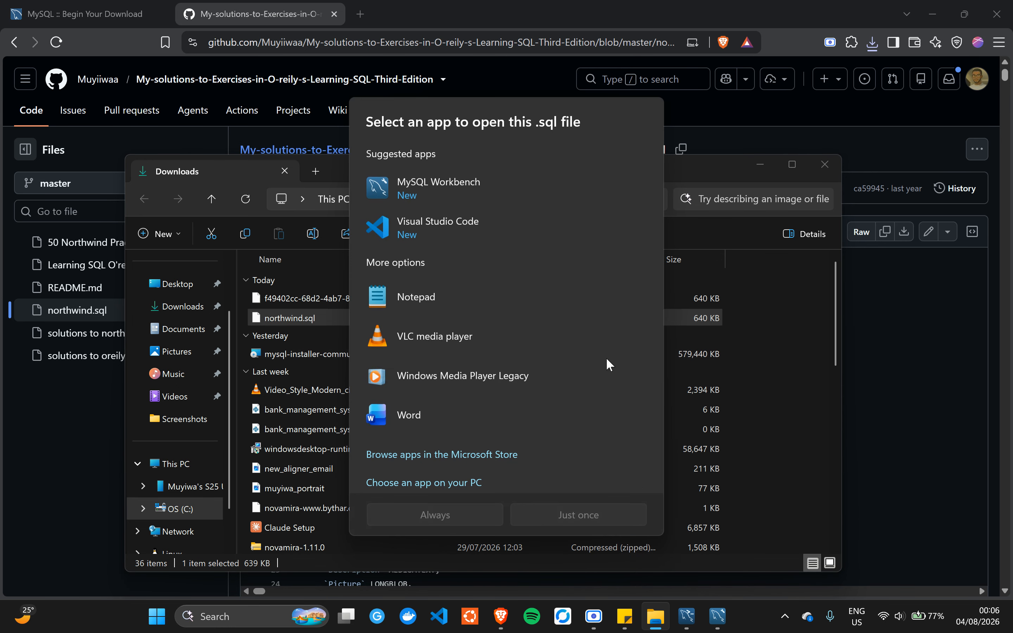
click(451, 303)
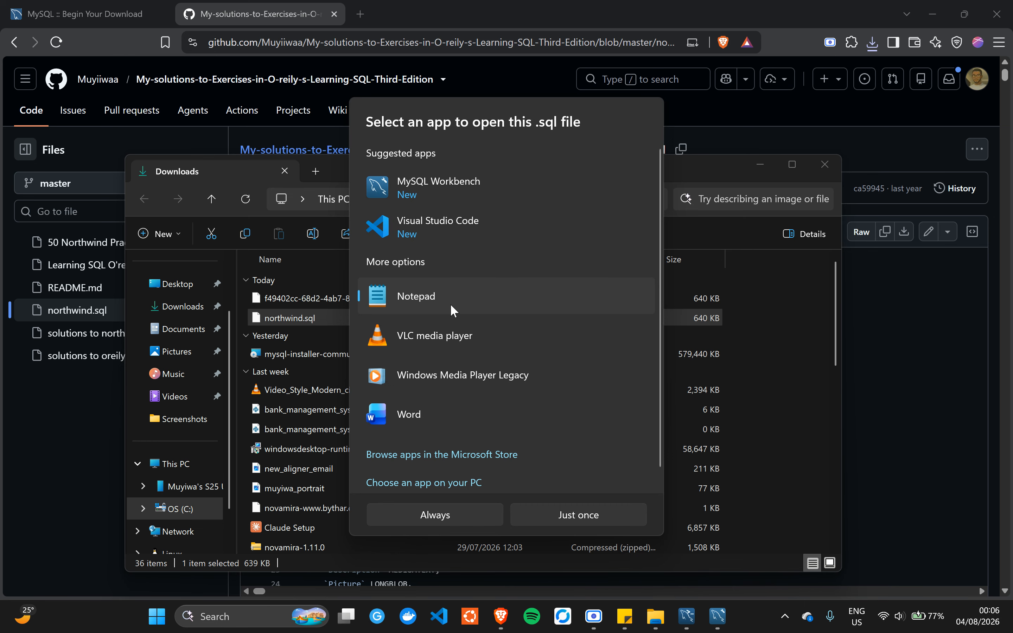
click(543, 515)
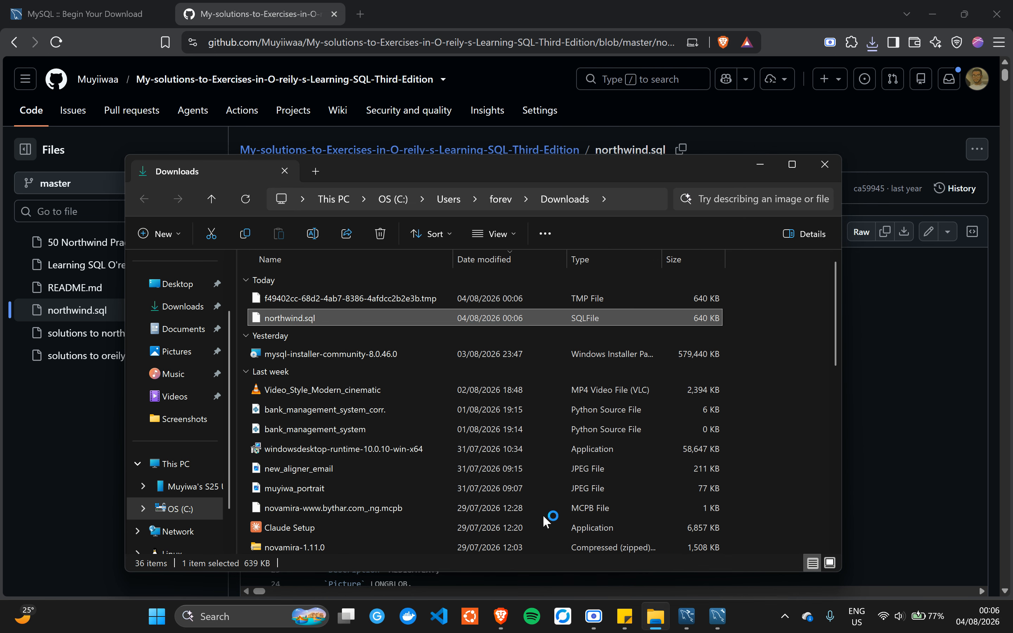
- Select the entire northwind script in Notepad and return to MySQL Workbench
click(335, 228)
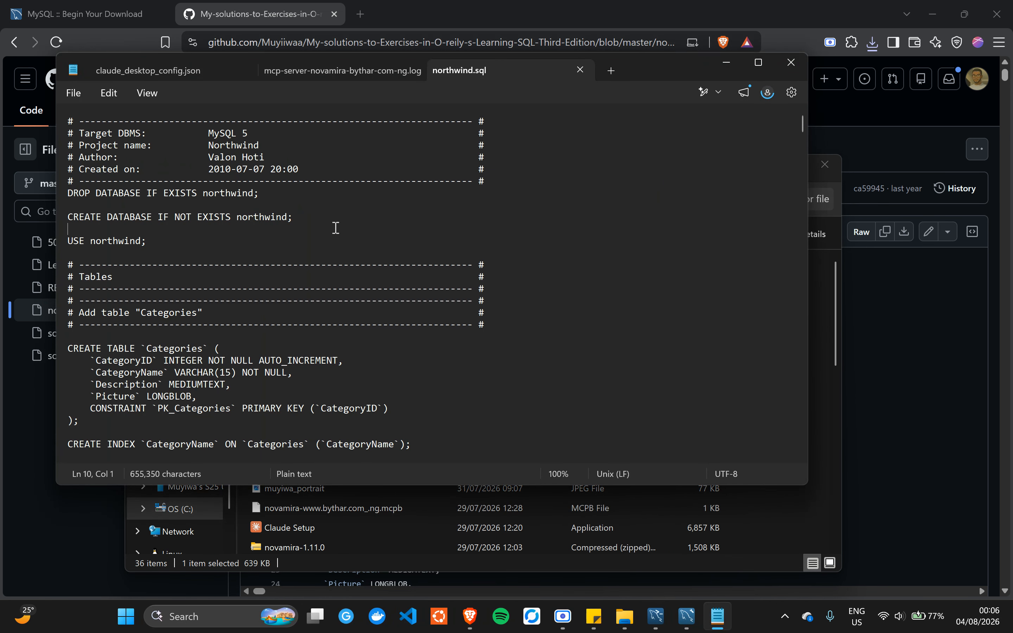
key(ctrl+a)
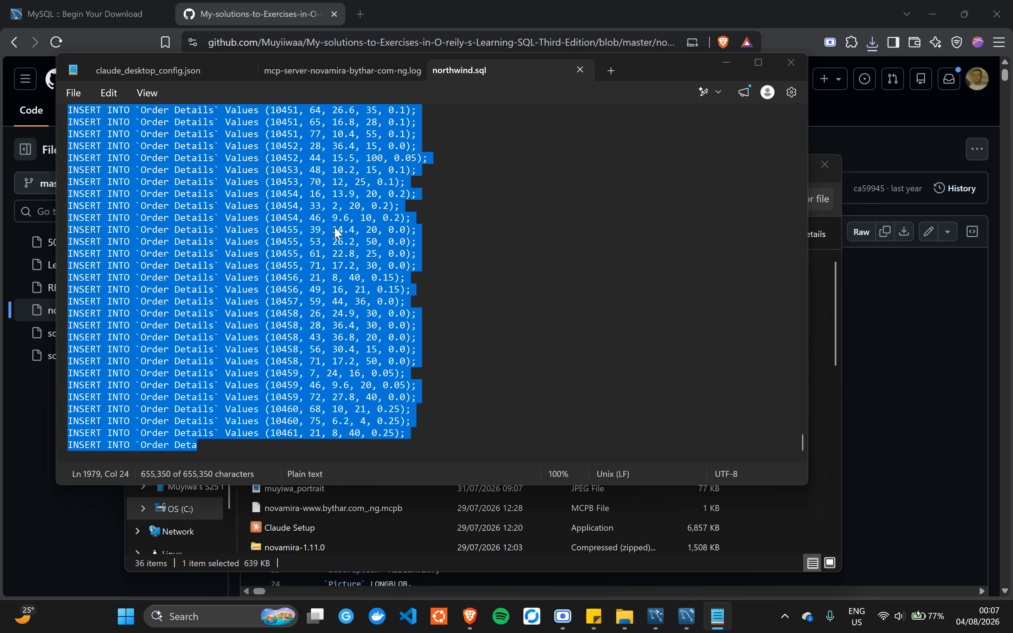
key(alt+Tab)
key(alt+Tab)
key(alt+Tab)
key(alt+Tab)
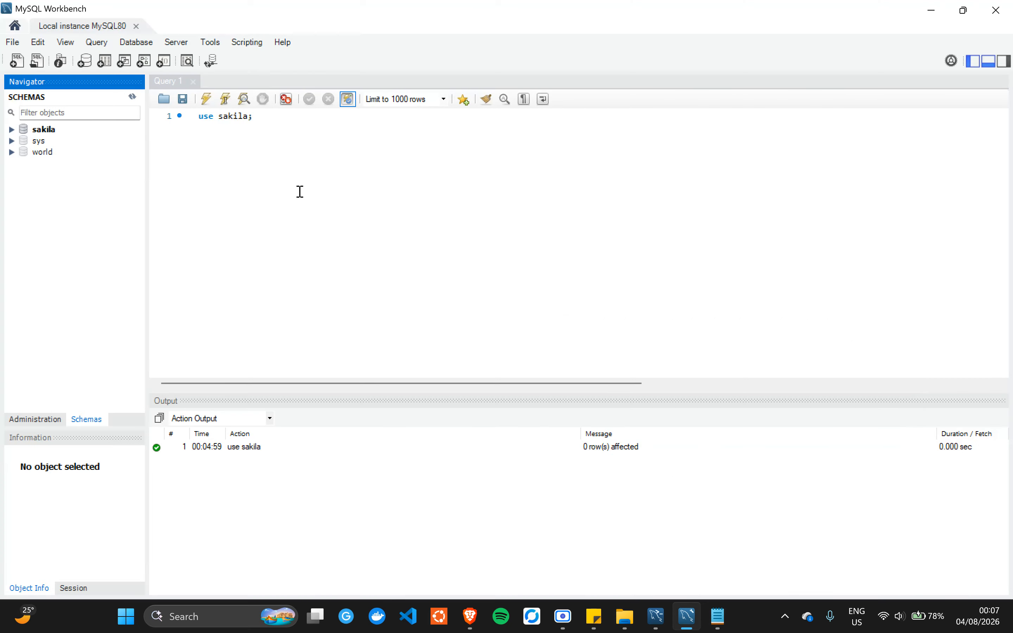
- Replace the 'use sakila;' query in Query 1 with the pasted northwind script
click(293, 154)
key(ctrl+a)
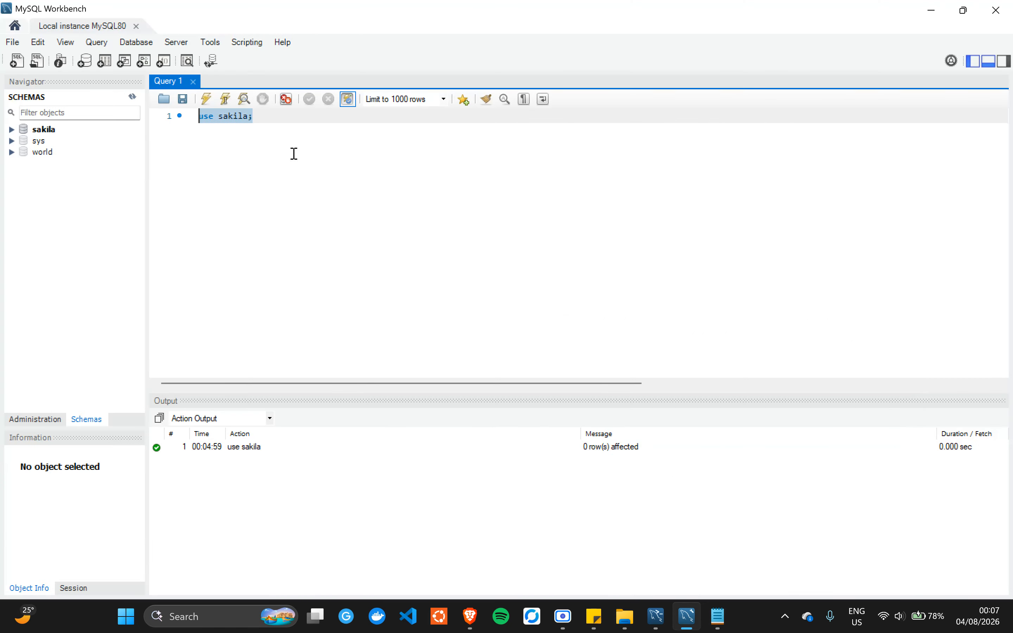
key(ctrl+v)
drag(294, 154, 305, 175)
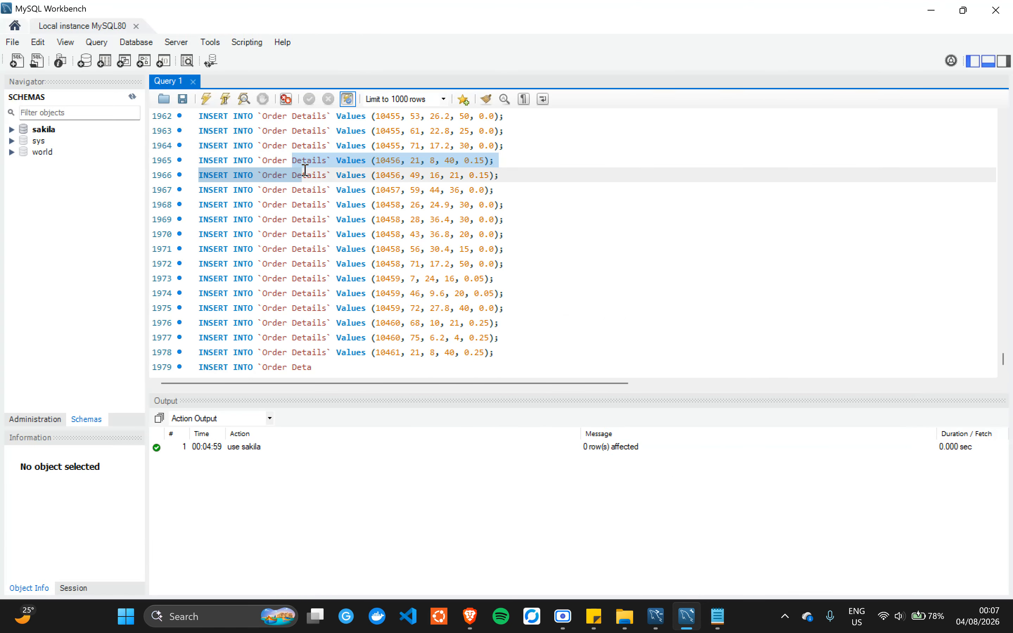
scroll(306, 170, up, 20)
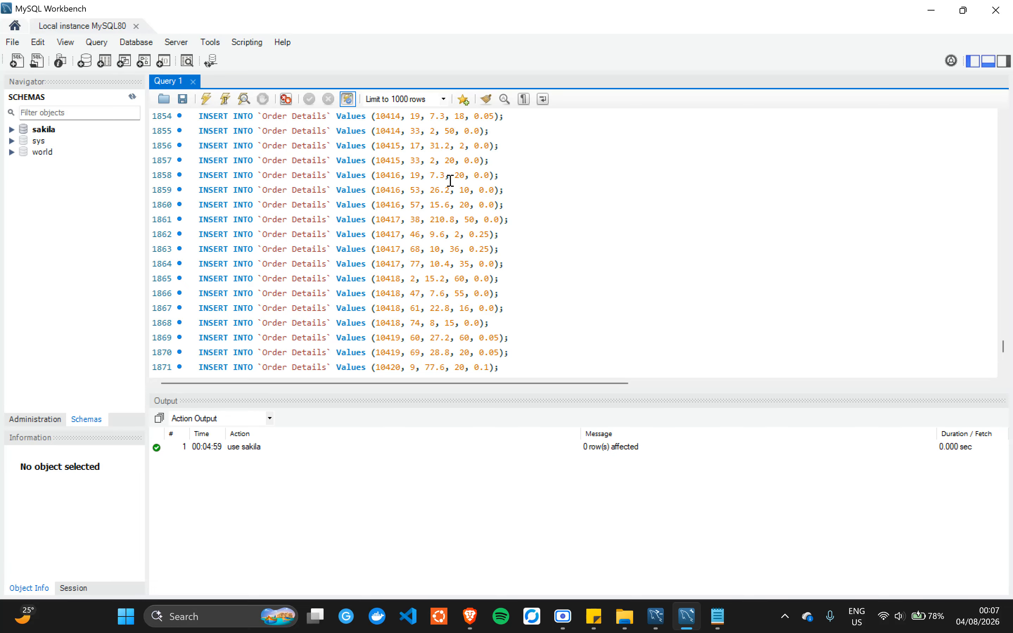
- Run the whole northwind script, which stops with Error Code 1064 on a truncated insert
click(450, 180)
key(ctrl+a)
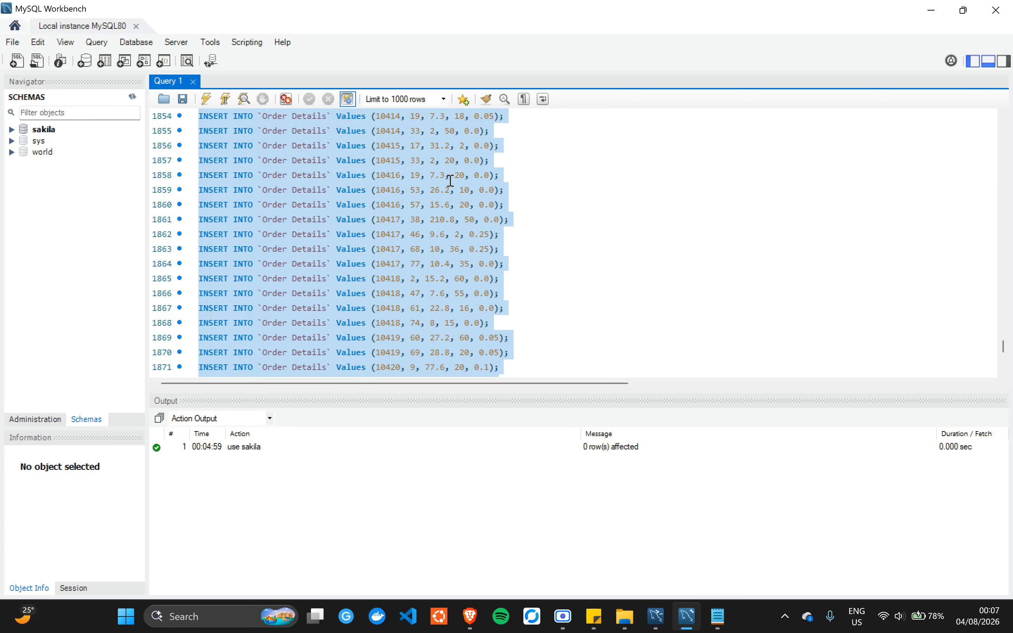
click(206, 101)
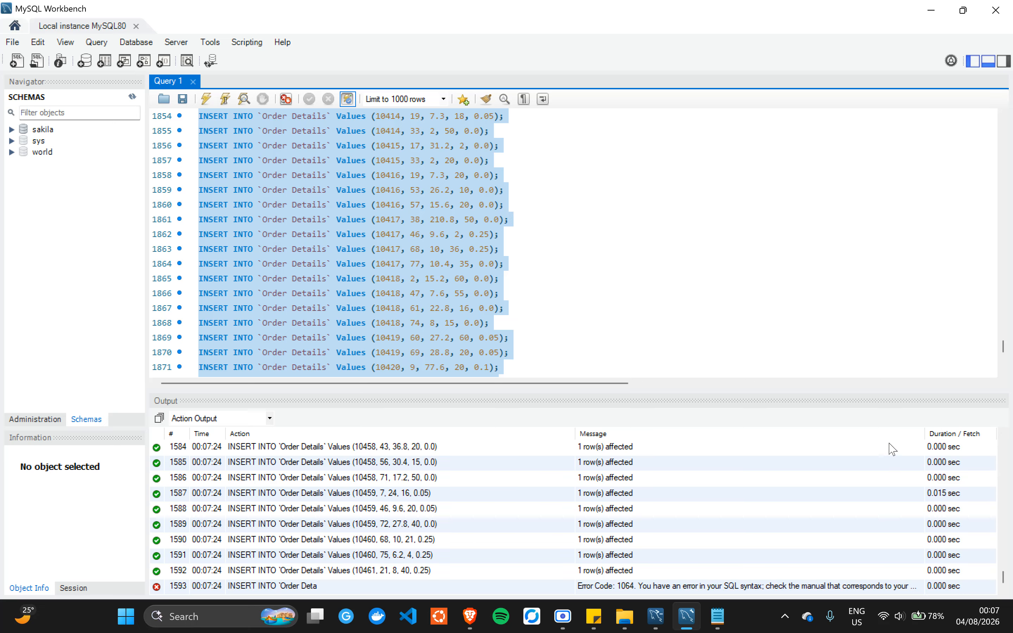
- Inspect the Error 1064 output and scroll the editor to the truncated INSERT on line 1979
click(737, 310)
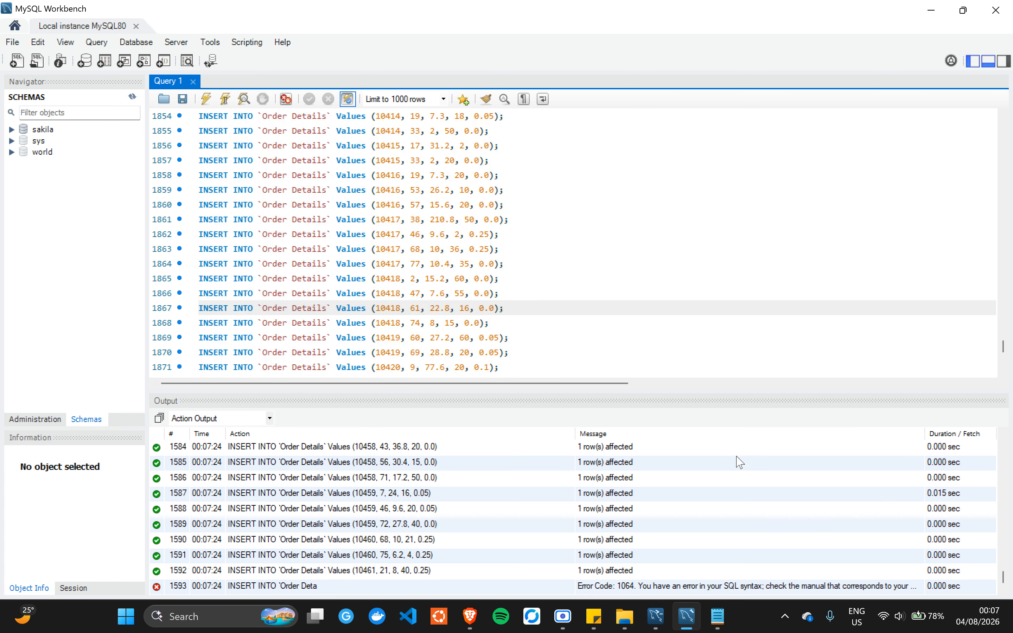
click(638, 587)
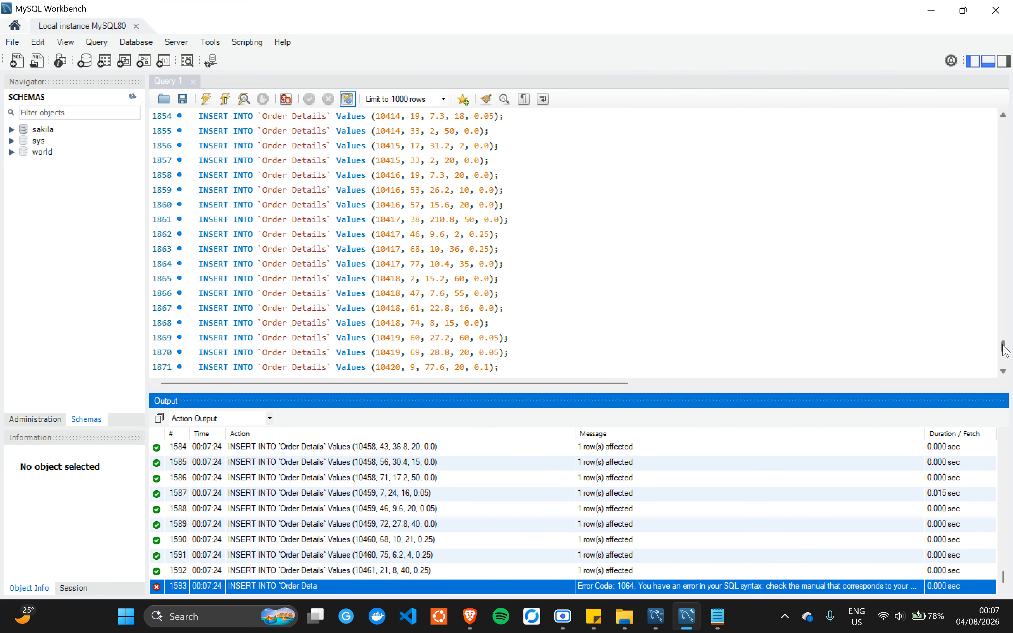
drag(1003, 345, 916, 403)
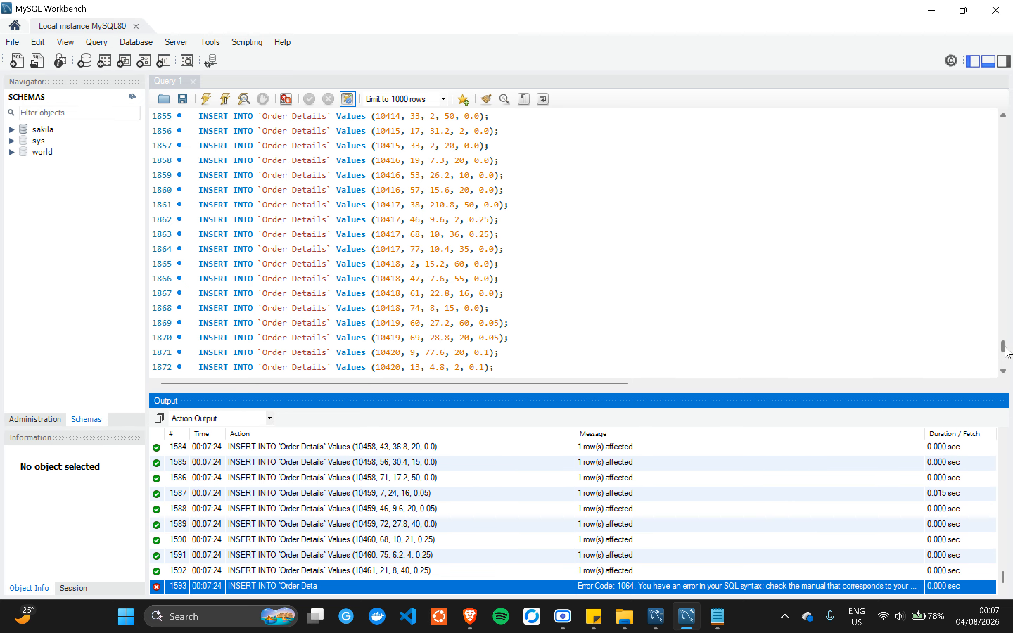
drag(1004, 348, 1004, 387)
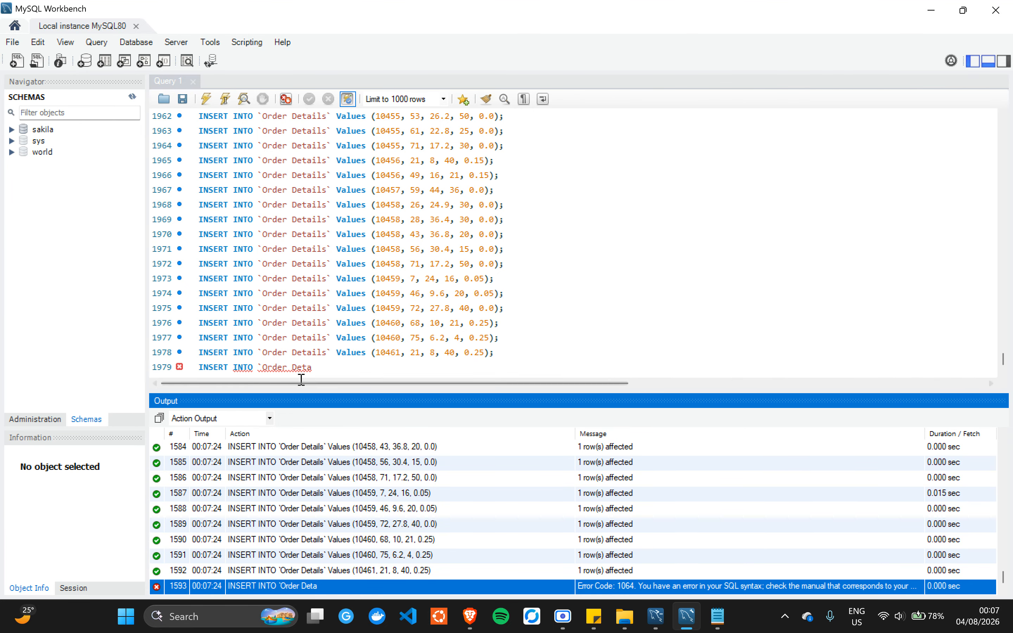
- Compare the script's final line with the Notepad file and the GitHub page, then return to Workbench
key(alt+Tab)
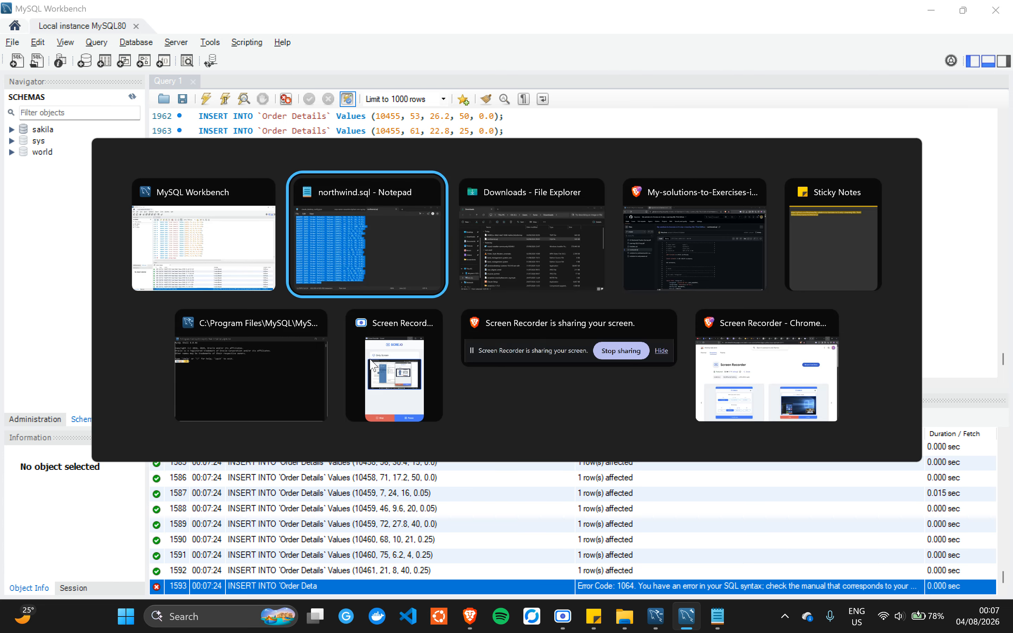
scroll(220, 333, up, 1)
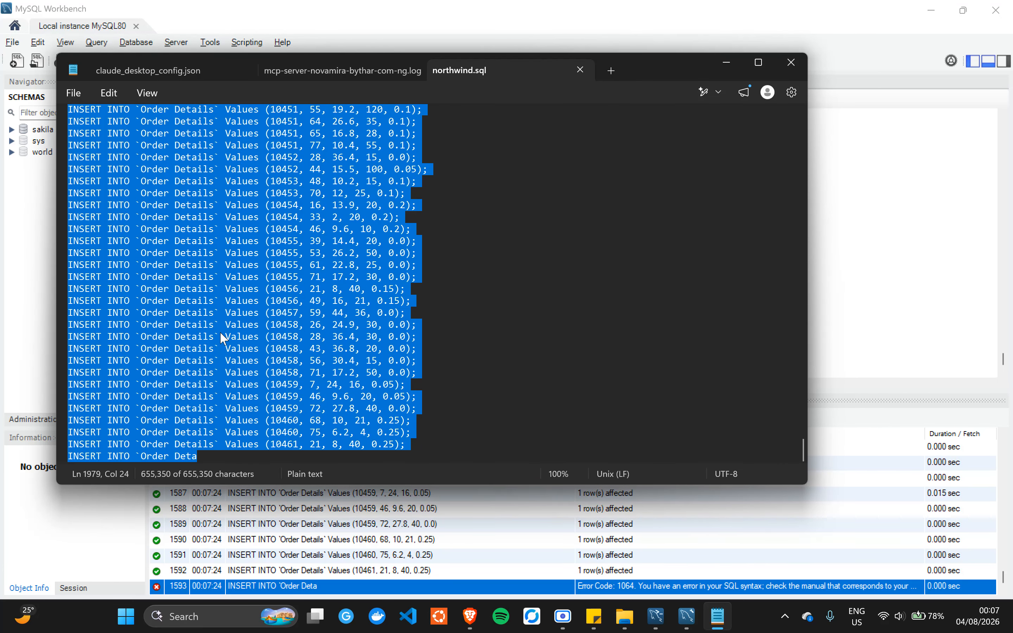
key(alt+Tab)
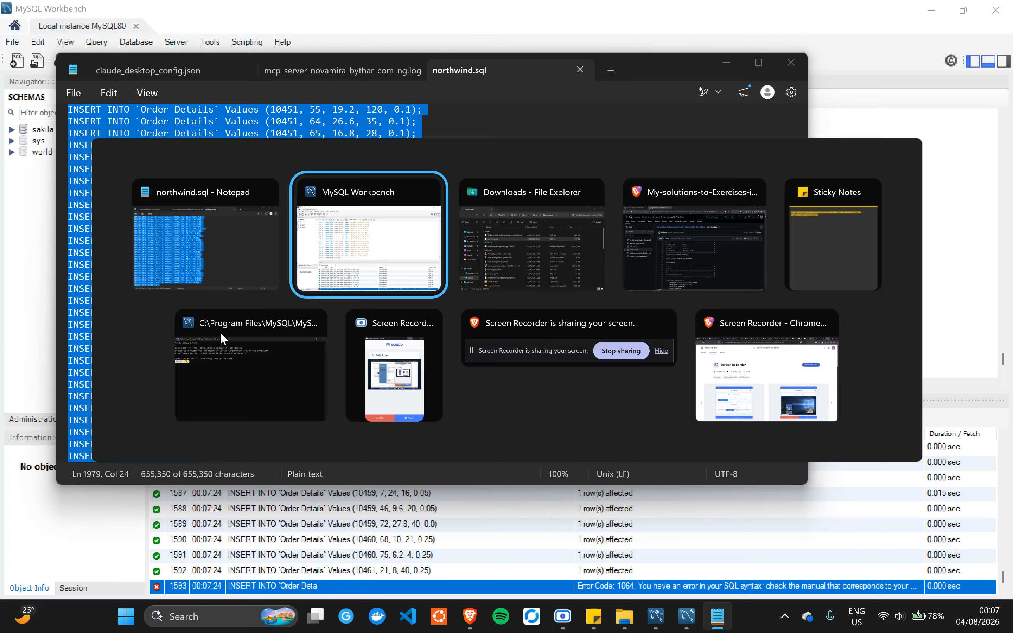
key(alt+Tab)
key(alt+Tab)
scroll(430, 418, down, 10)
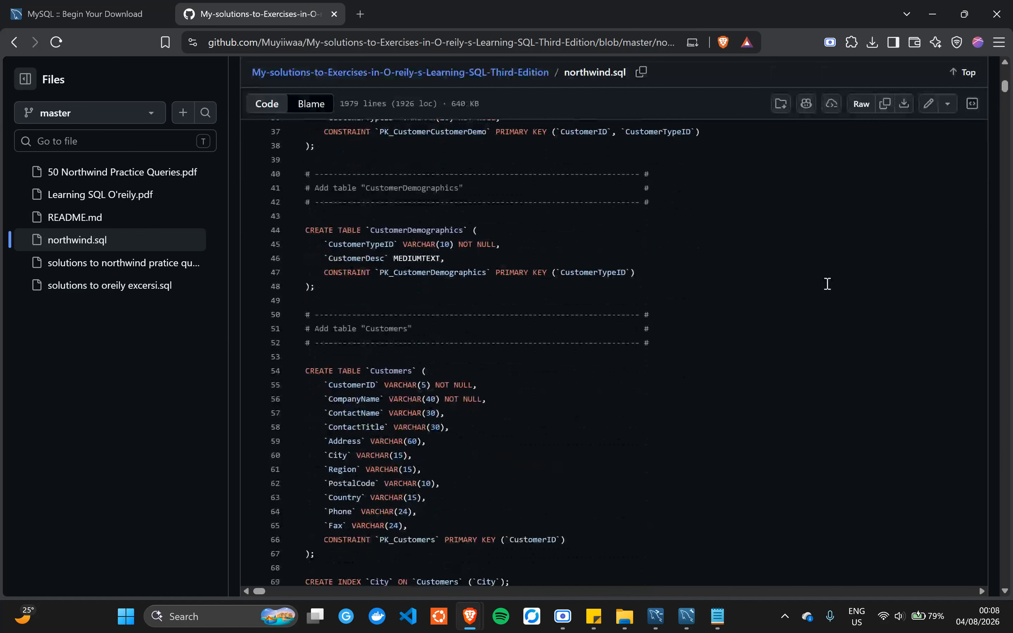
drag(1004, 87, 1004, 579)
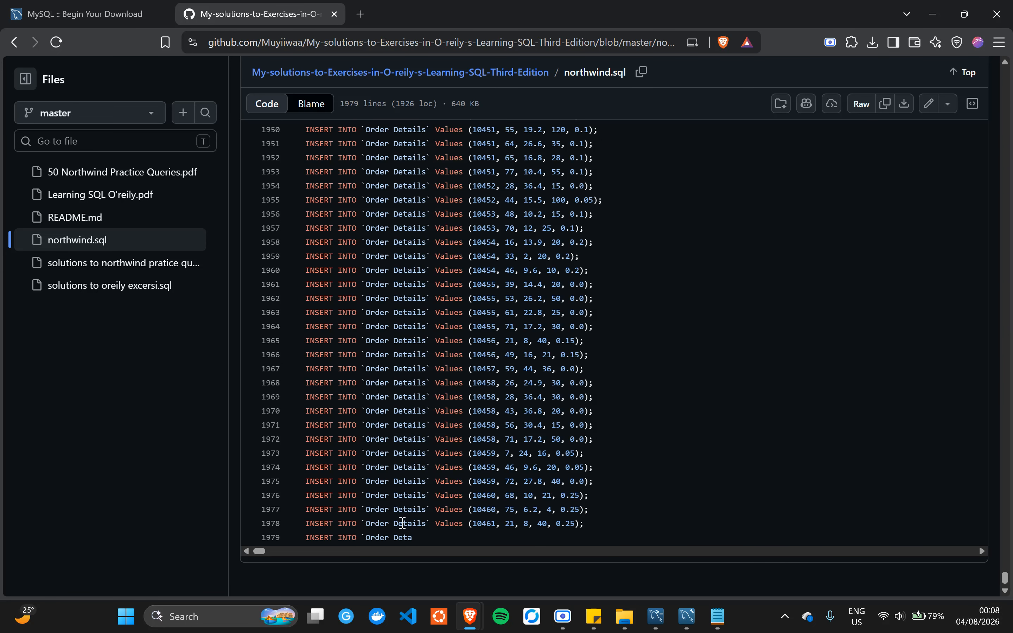
key(alt+Tab)
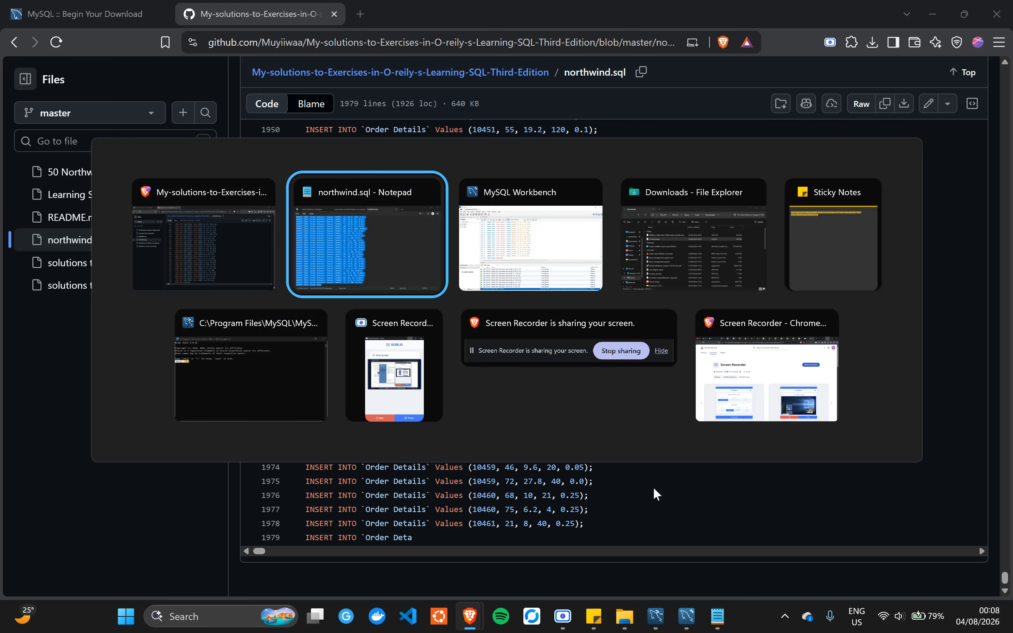
key(alt+Tab)
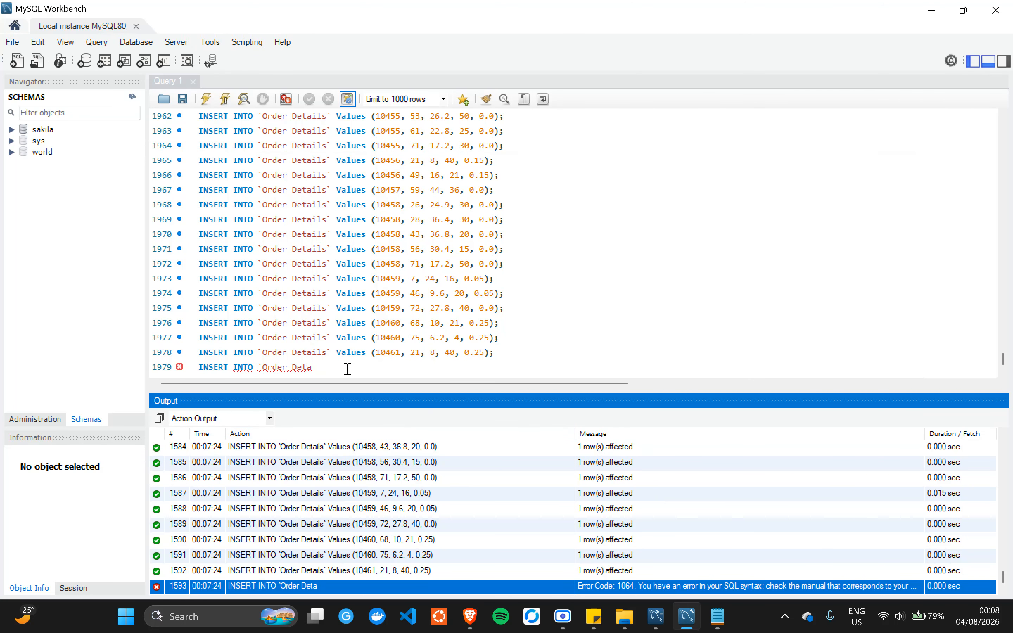
- Delete the truncated INSERT on line 1979 and rerun the whole script, succeeding through action #3184
drag(324, 367, 190, 365)
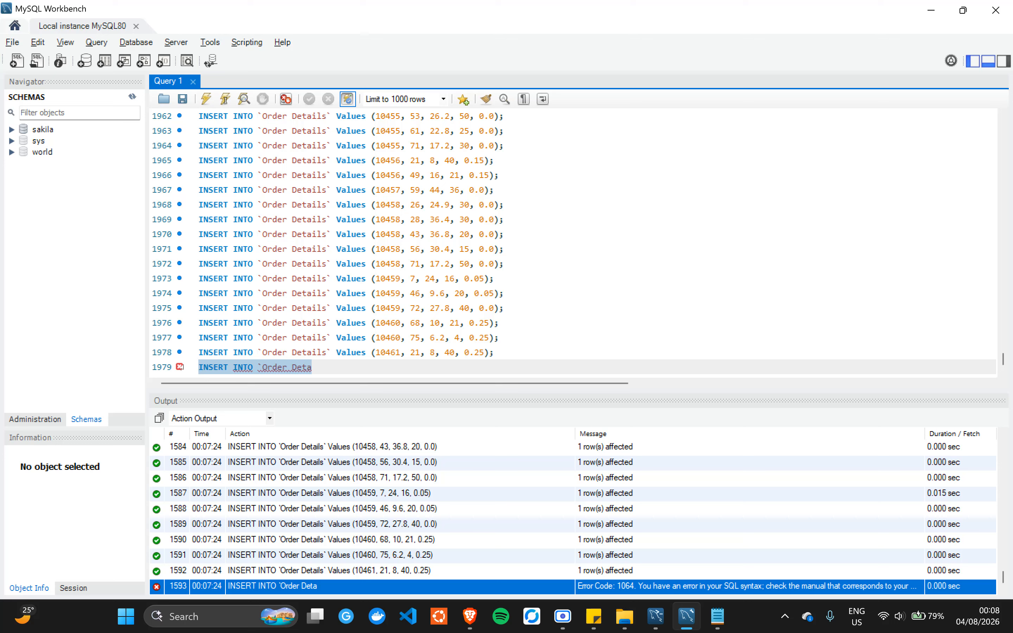
key(BackSpace)
key(BackSpace)
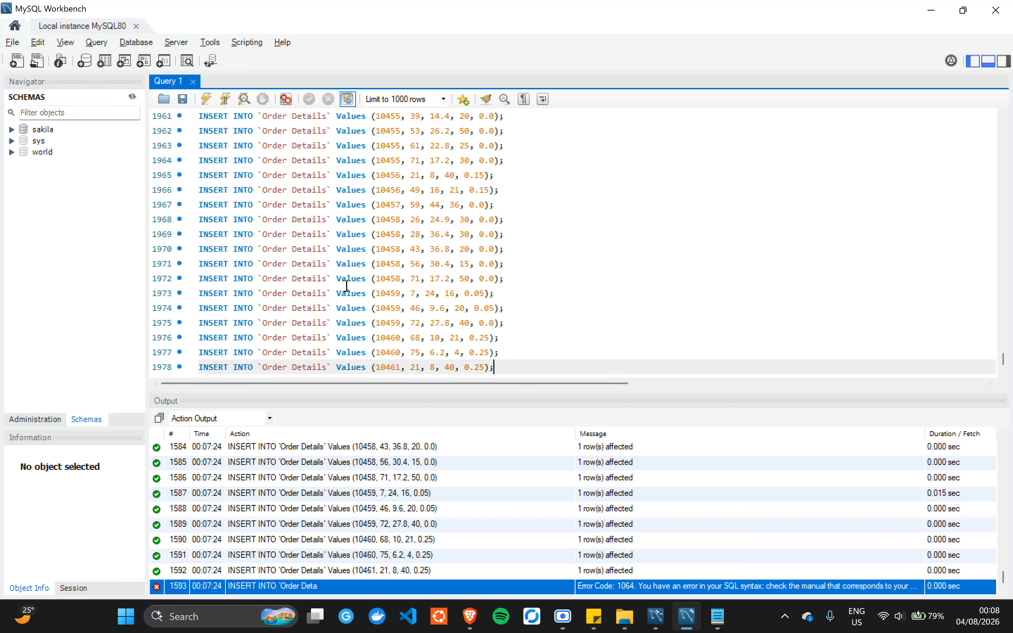
click(366, 279)
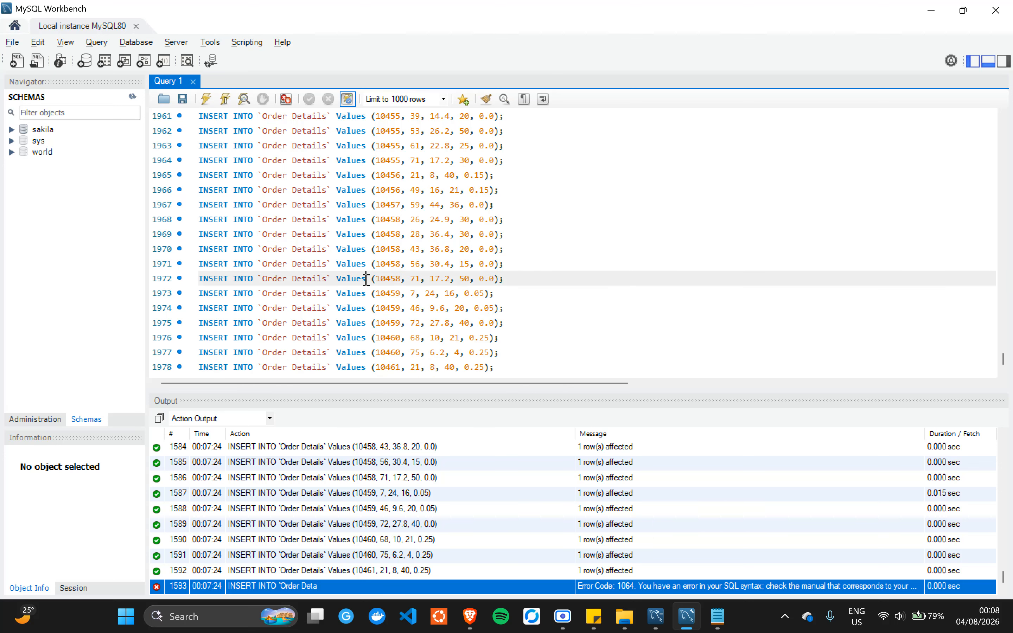
key(ctrl+a)
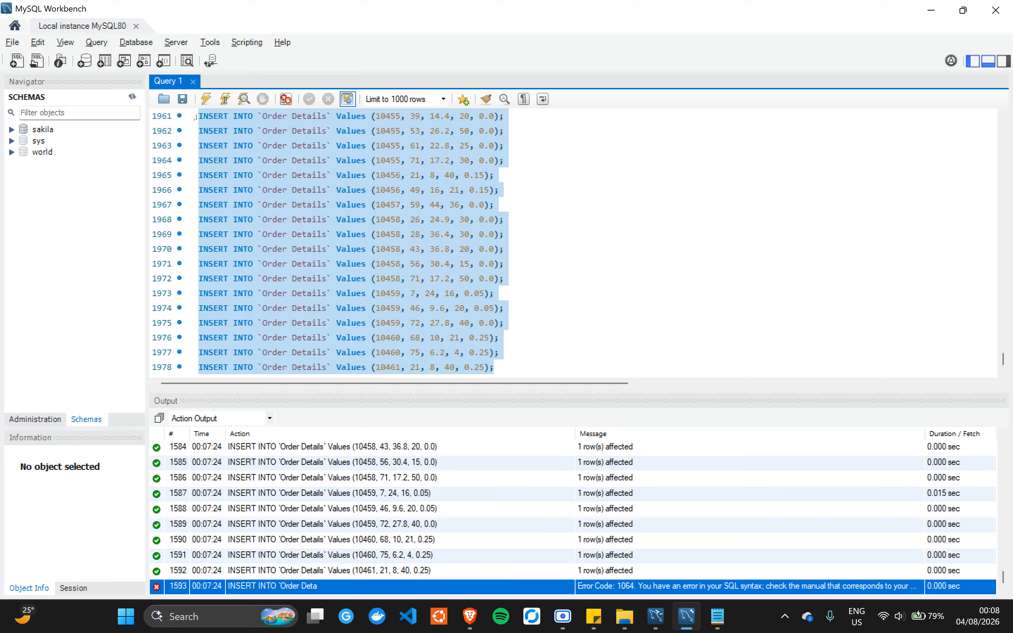
click(212, 107)
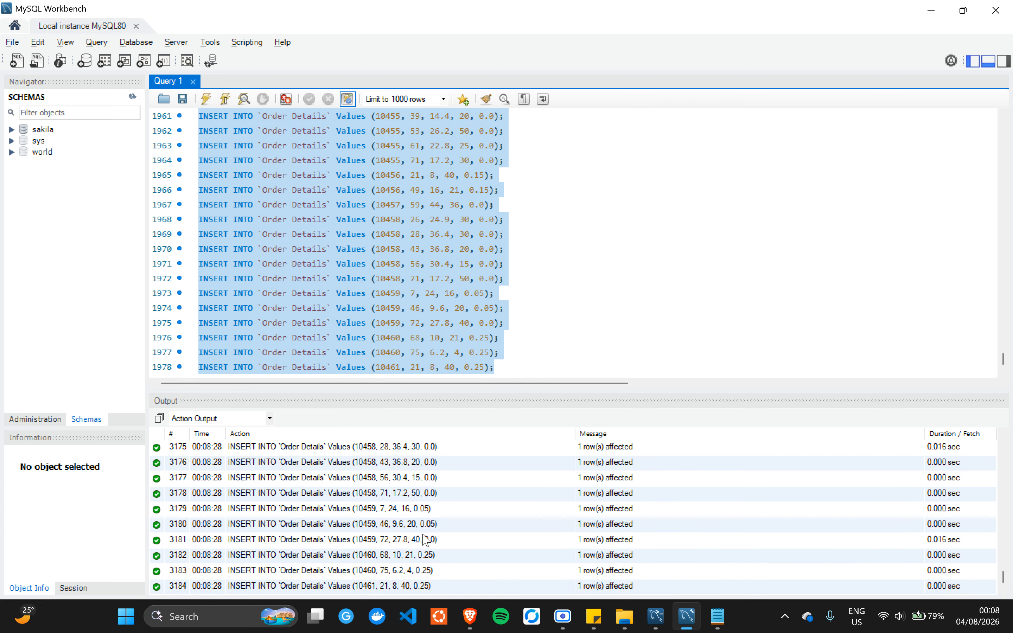
click(388, 298)
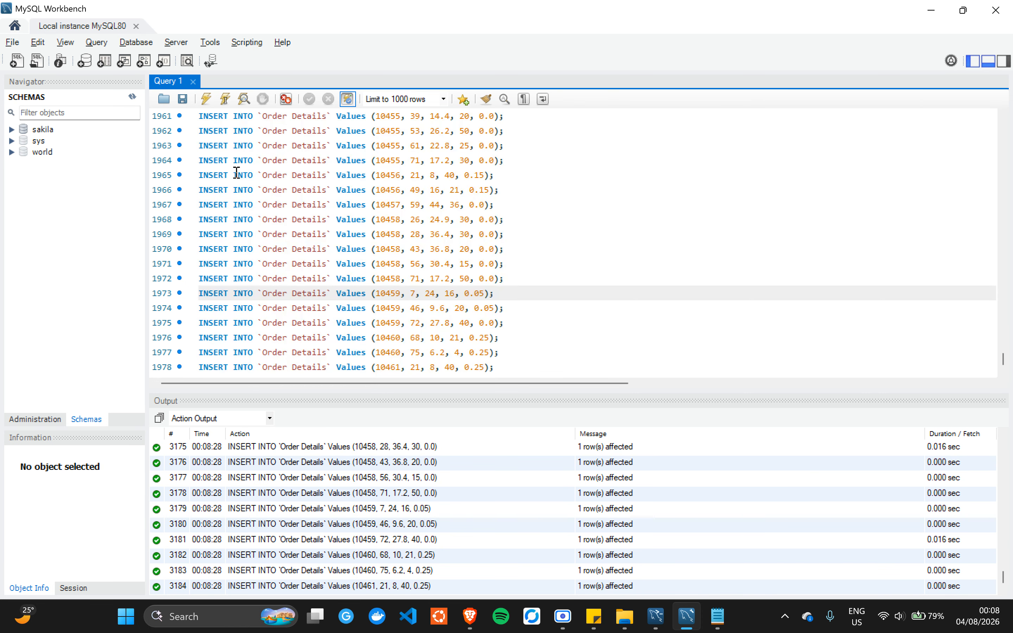
- Refresh the Schemas list and expand northwind's Tables to show its 13 tables
click(133, 98)
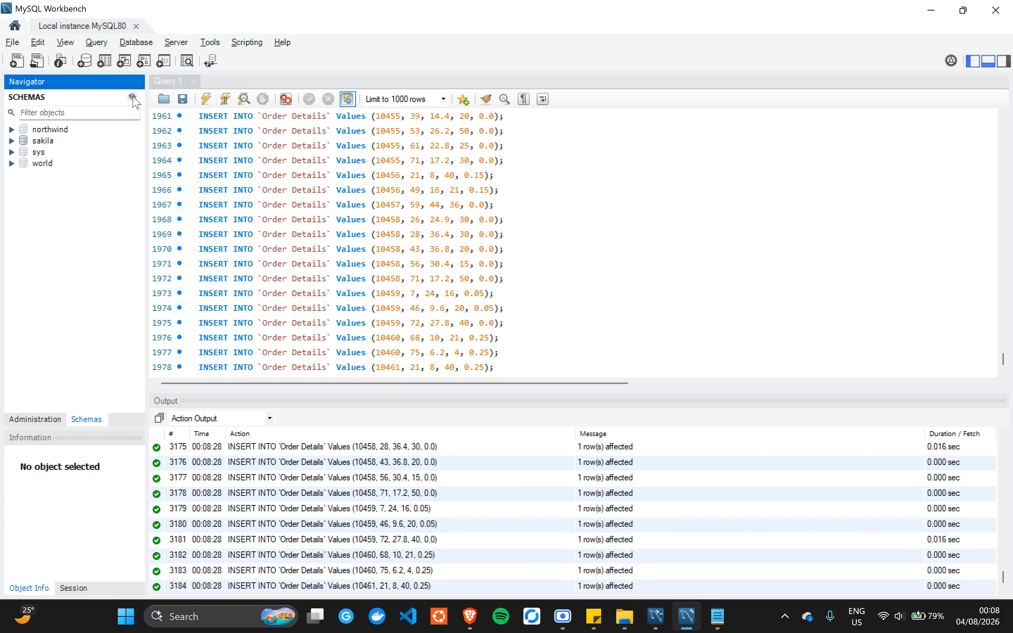
click(13, 131)
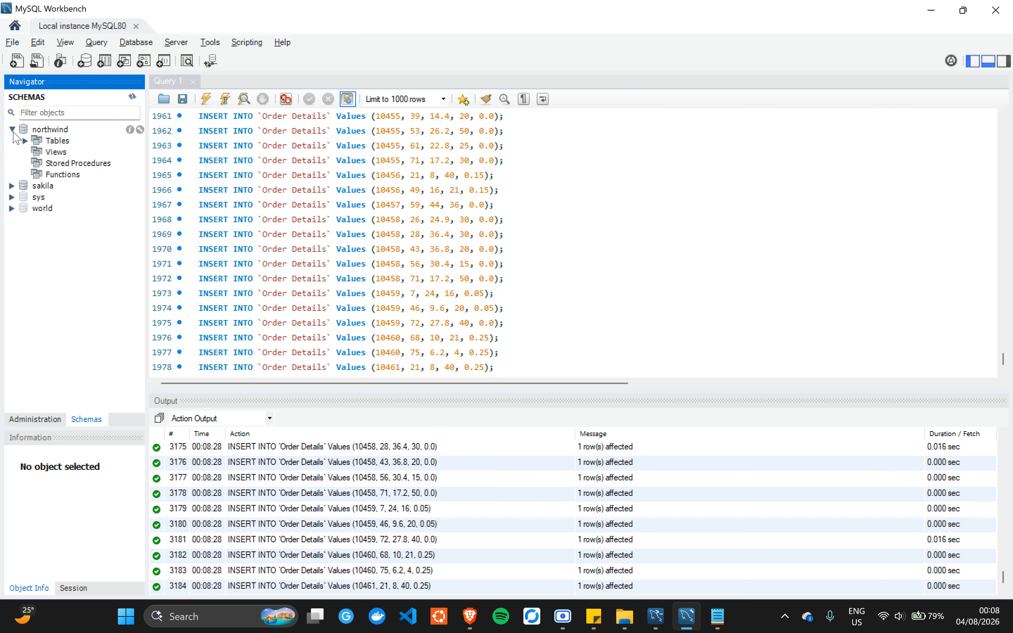
click(30, 140)
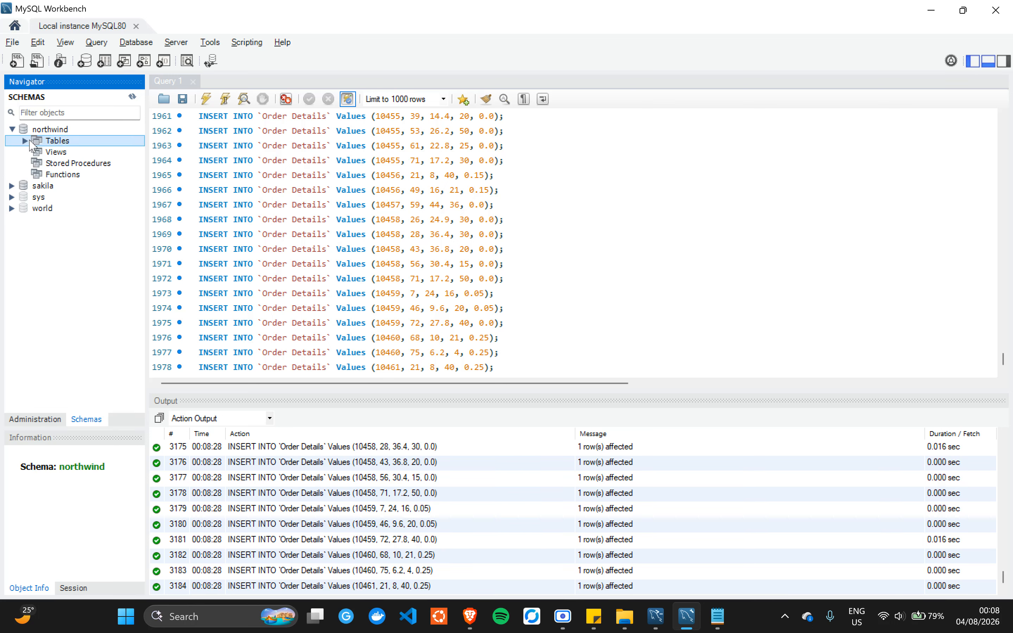
click(25, 141)
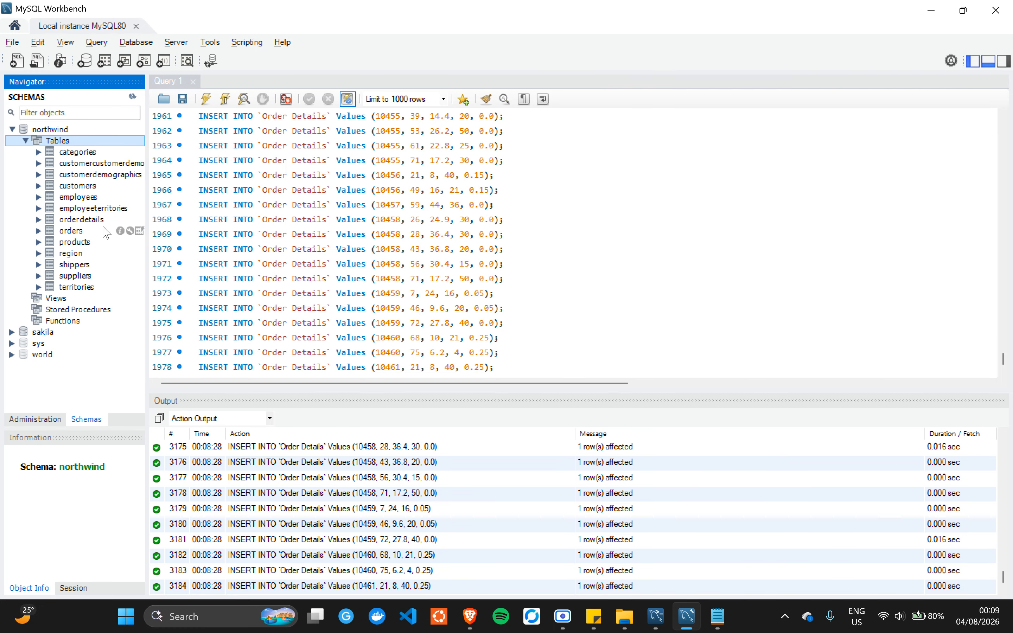
- Clear the northwind script from the query editor
click(287, 191)
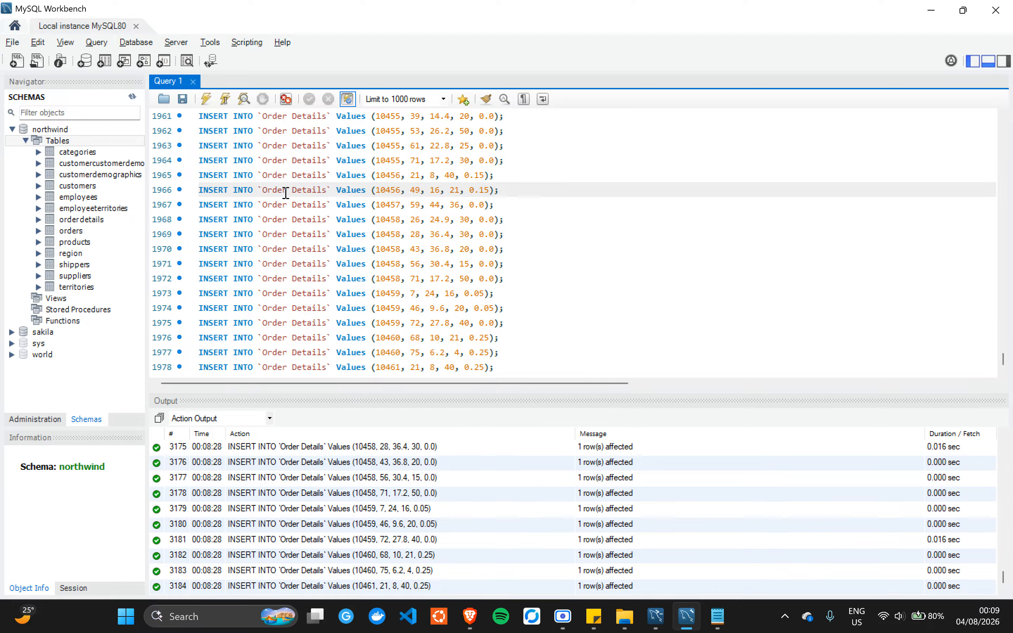
key(ctrl+a)
key(Delete)
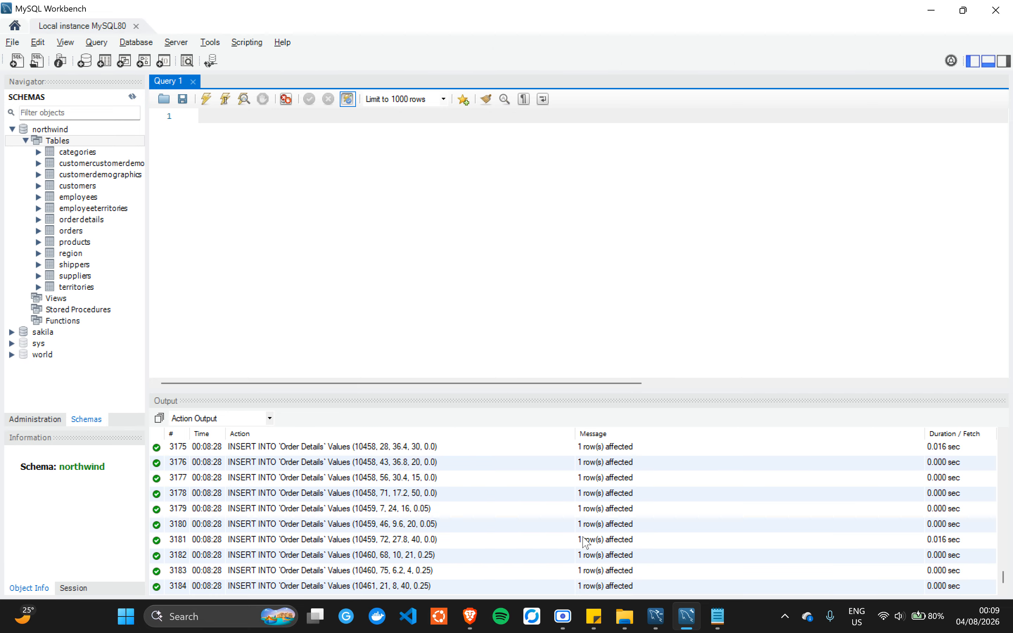
mouse_move(561, 623)
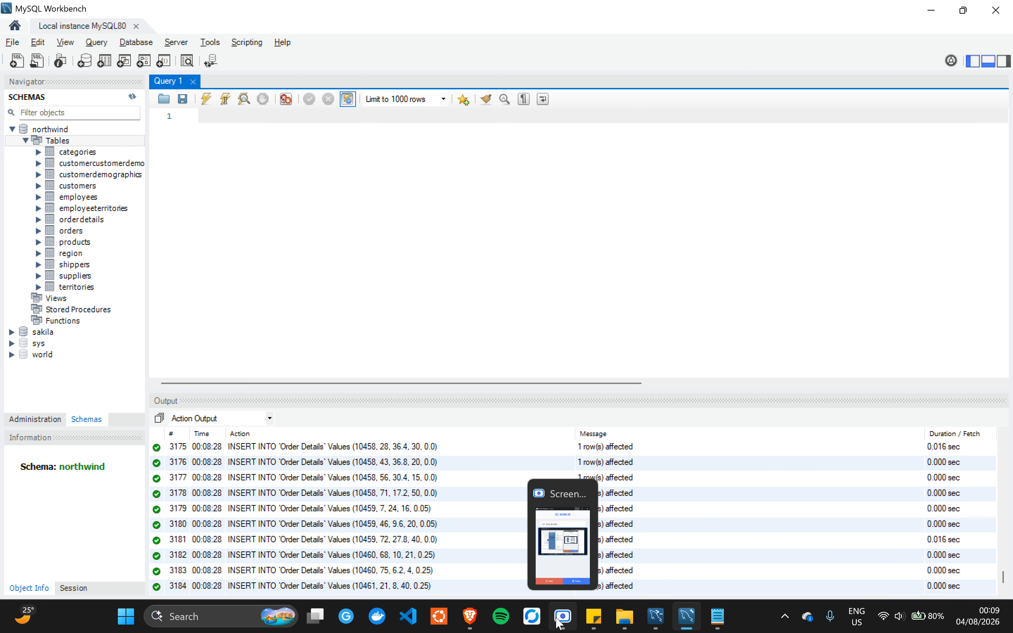
click(564, 623)
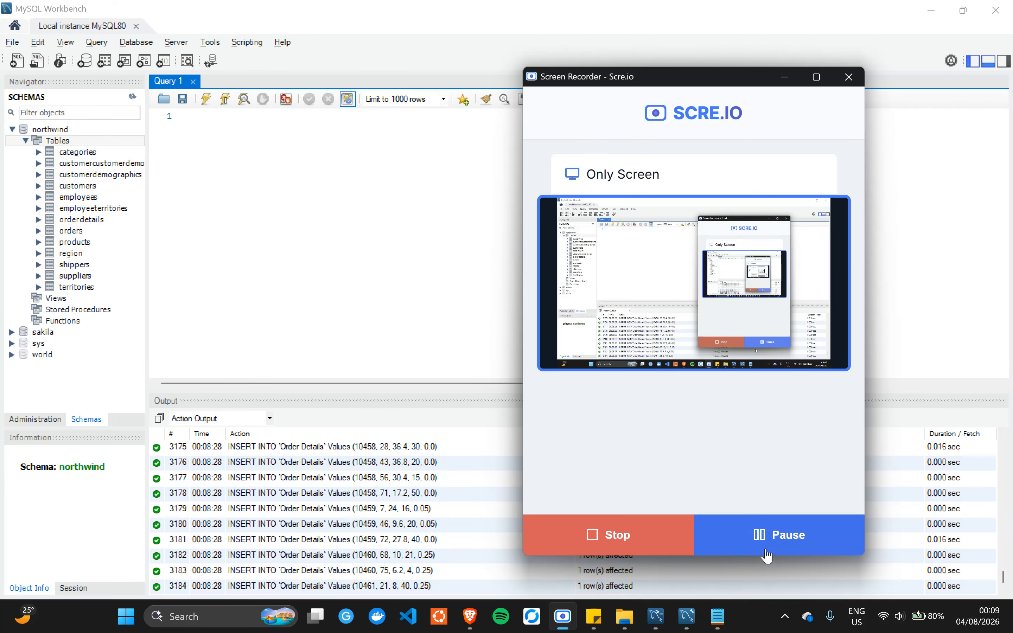